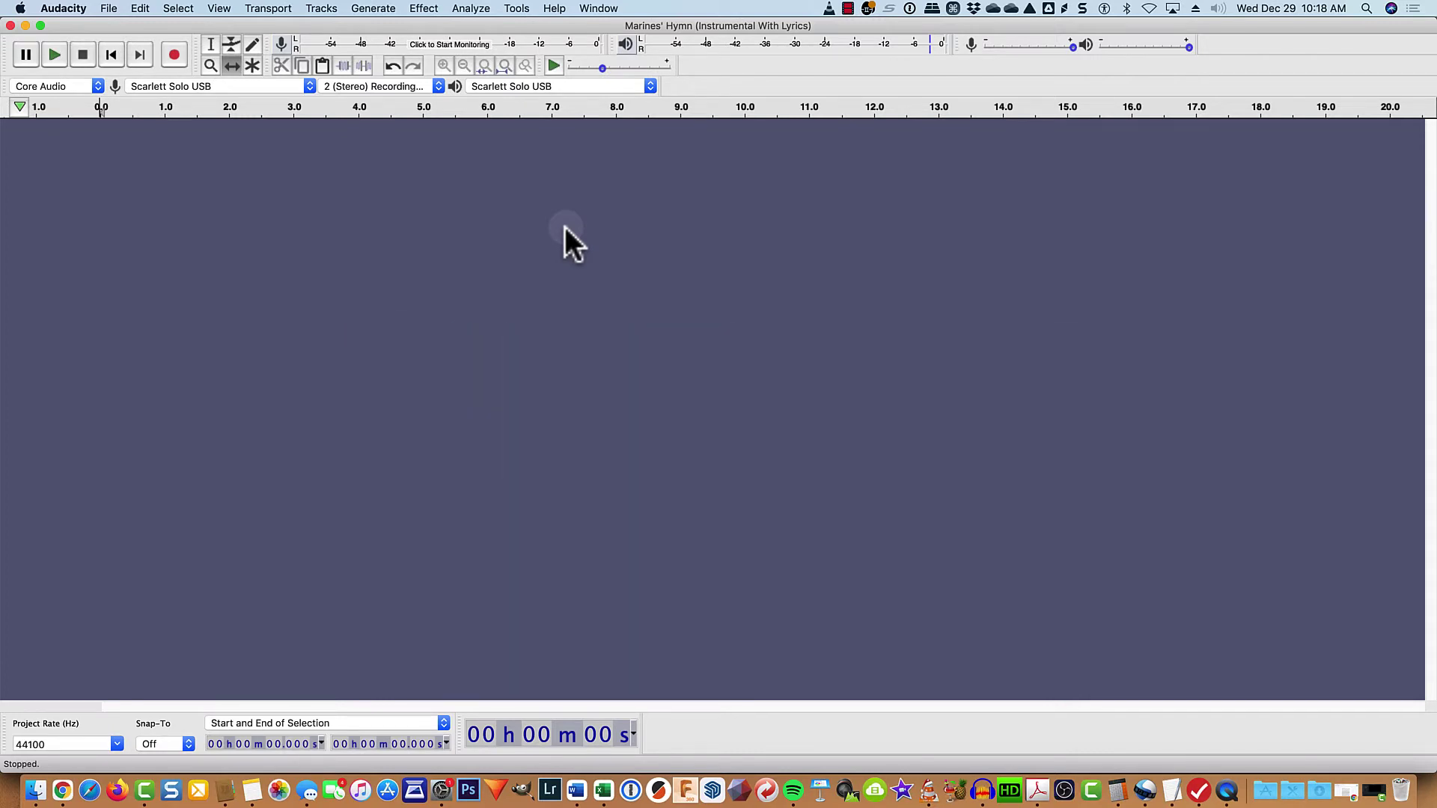
- Import "Marines' Hymn (Instrumental With Lyrics).mp3" from the Openshot folder in Finder into the empty Audacity project
left_click(35, 791)
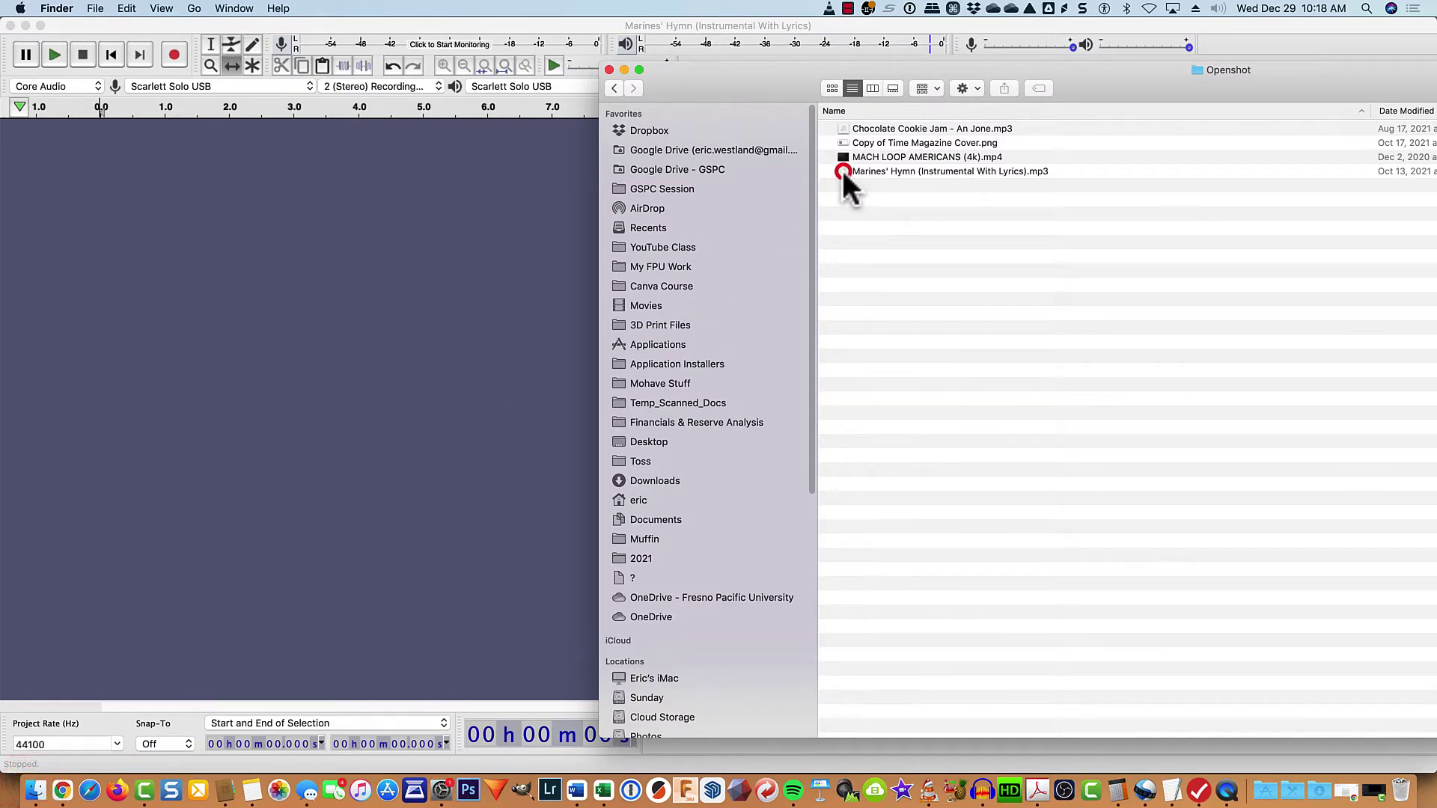
left_click_drag(843, 172, 327, 221)
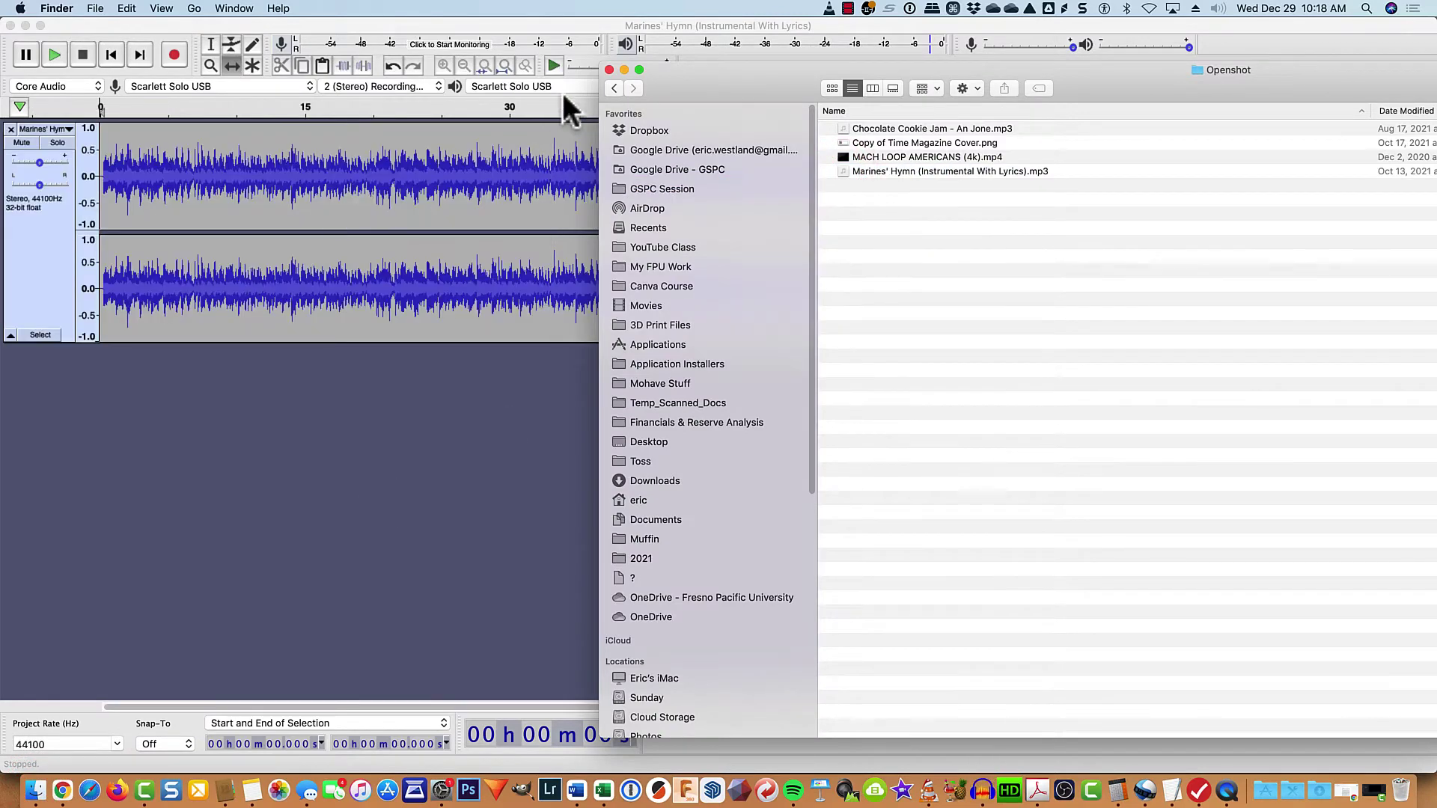
left_click(609, 68)
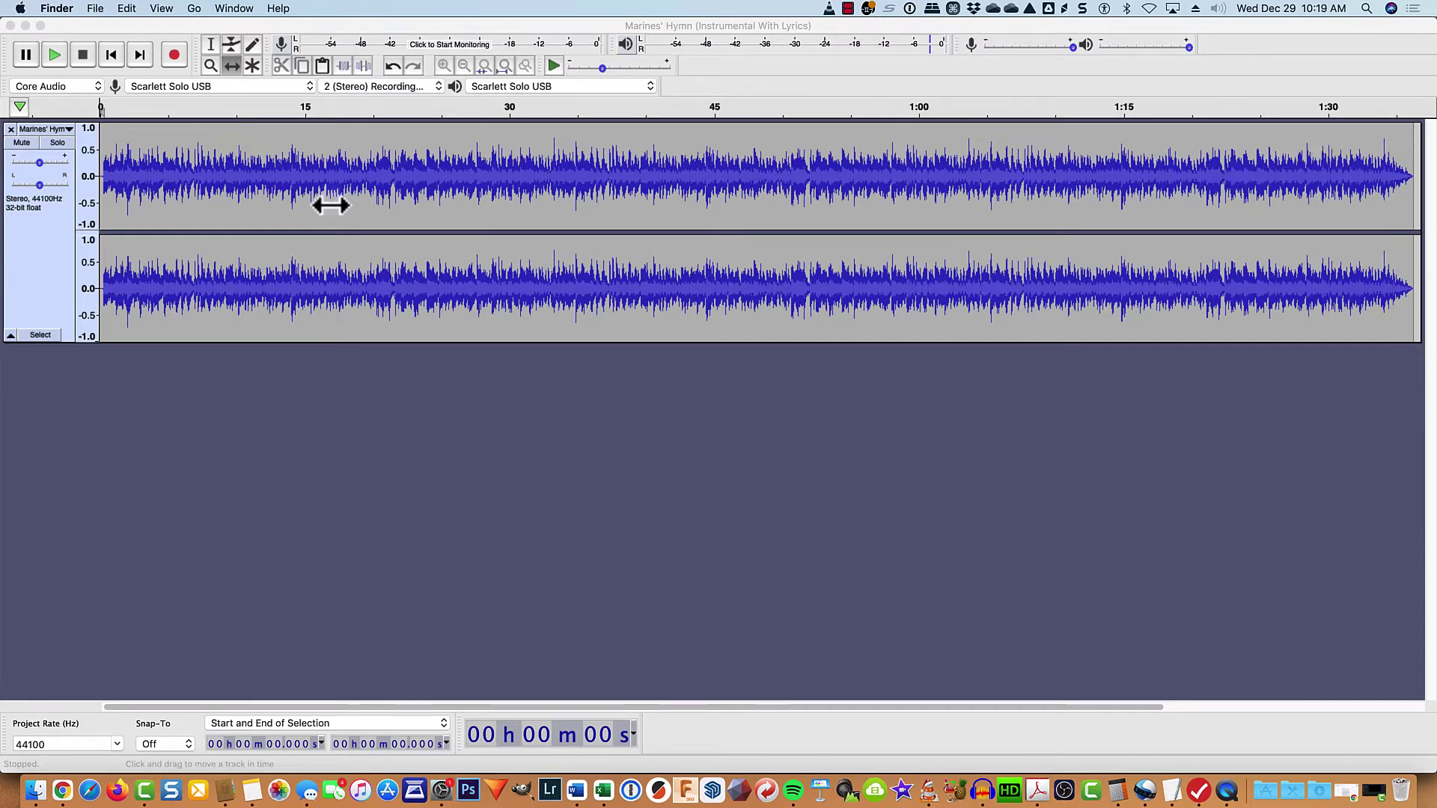
- Play the opening of the track and pause playback at about 7 seconds, where the first phrase ends
left_click(51, 55)
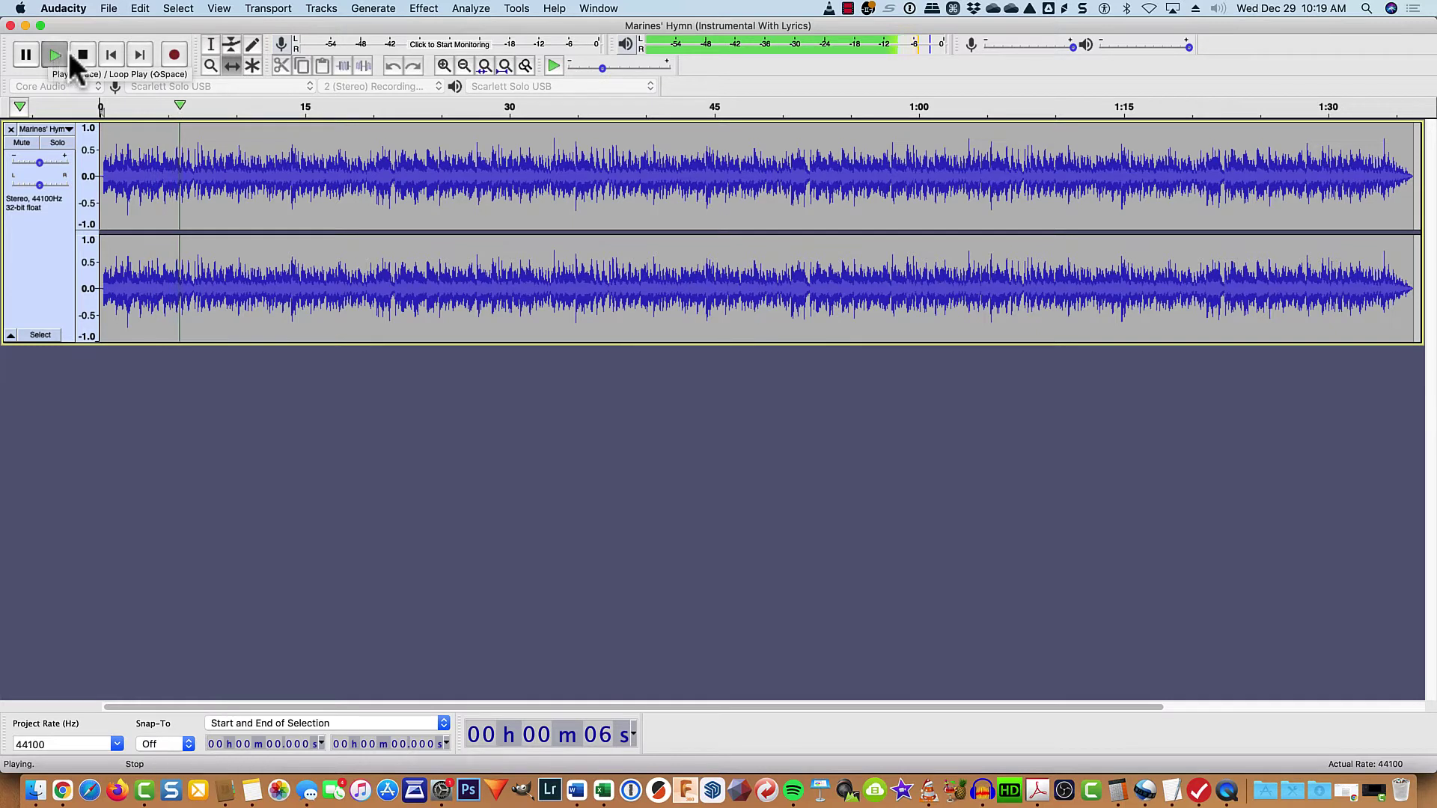
left_click(83, 56)
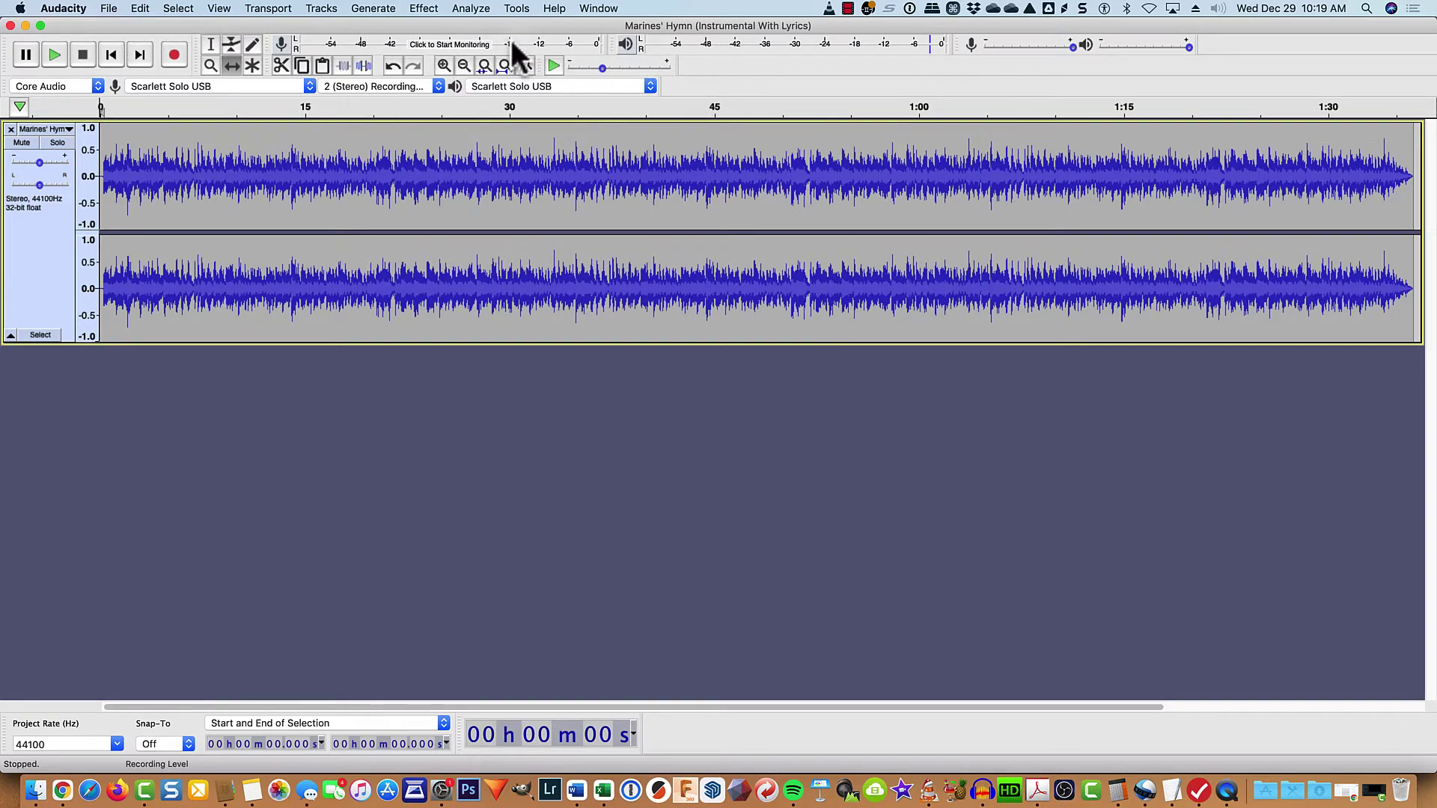
left_click(442, 64)
left_click(442, 65)
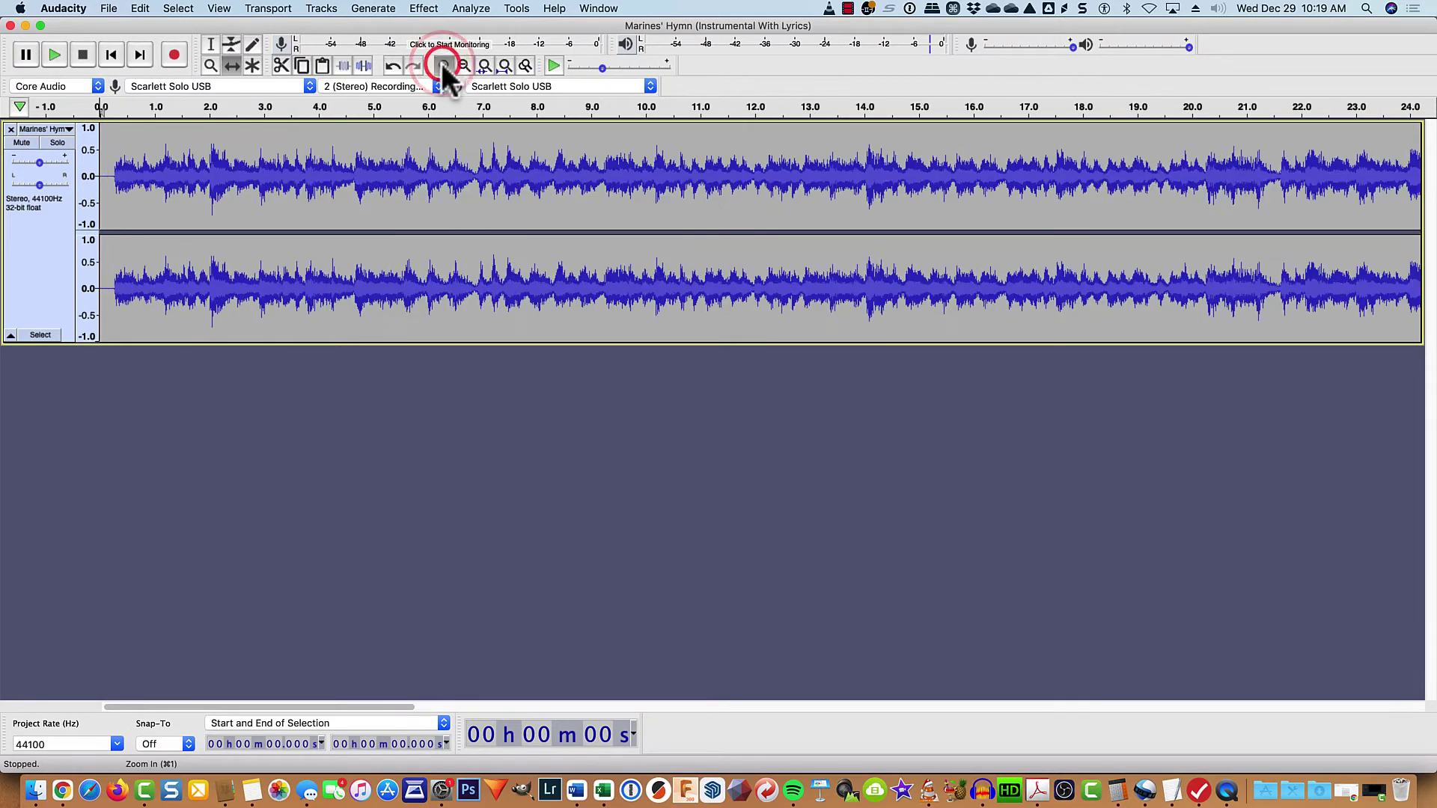
left_click(442, 64)
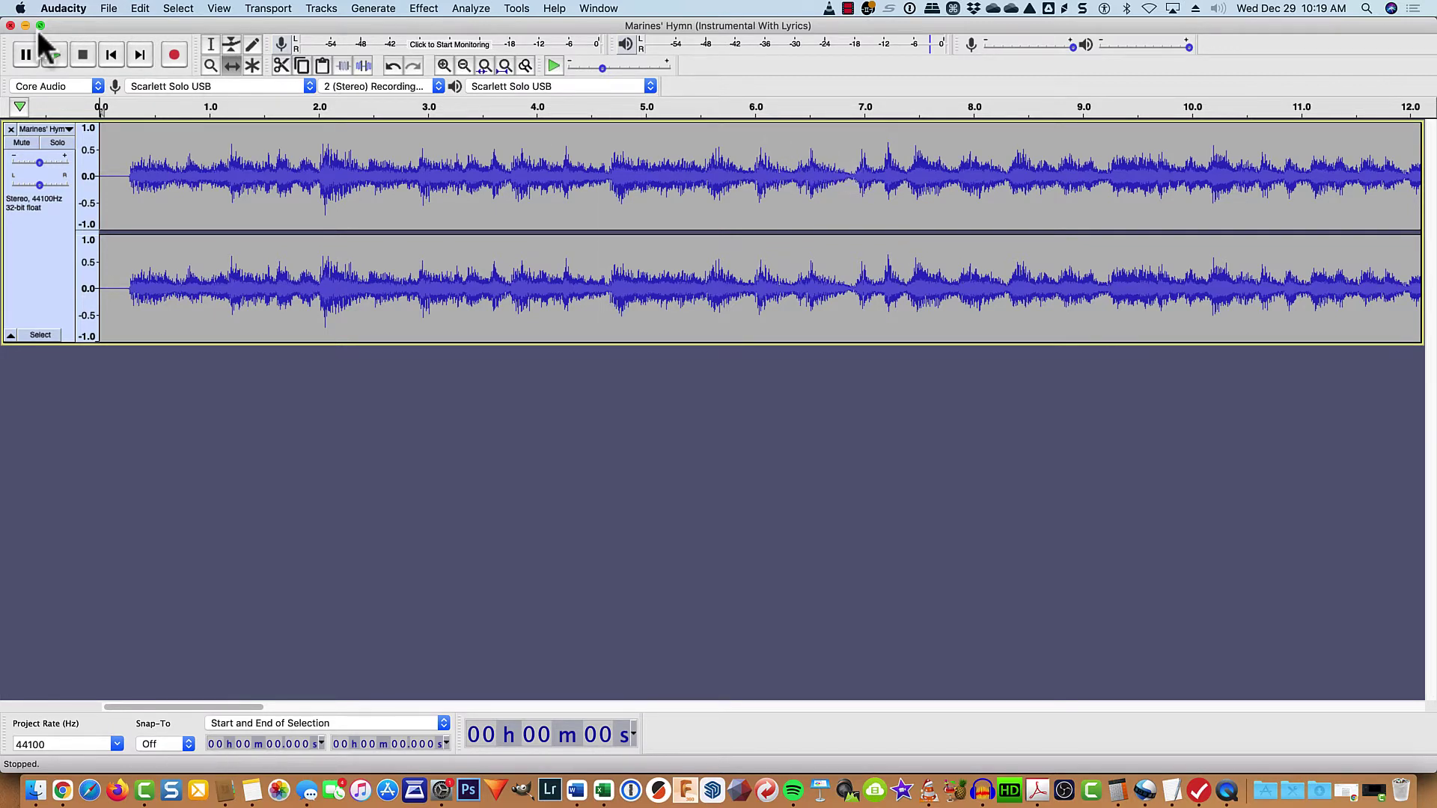
left_click(52, 50)
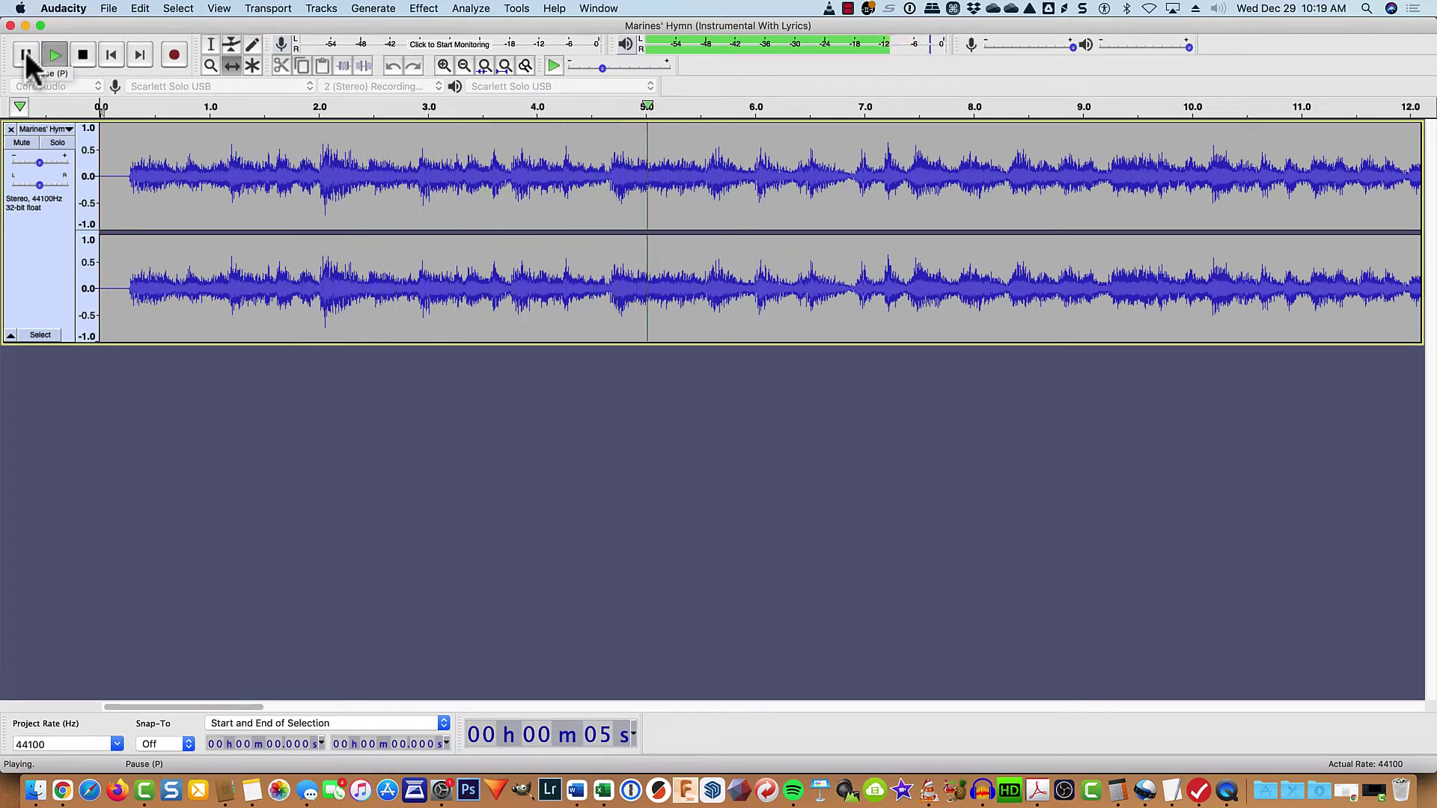
left_click(25, 51)
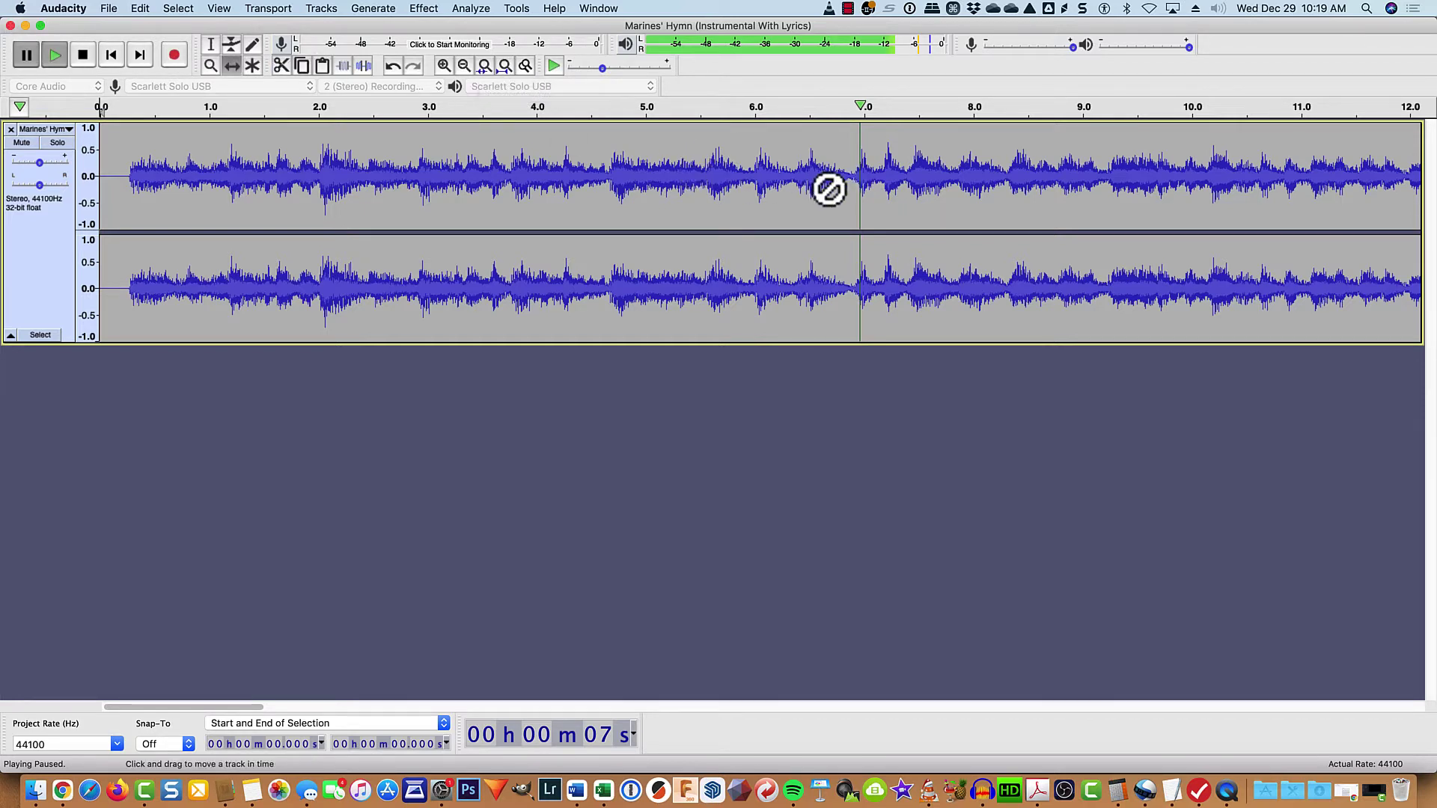
- Cut everything in the track from about 7.02 s through the end of the song
left_click(462, 66)
left_click(461, 65)
left_click(462, 65)
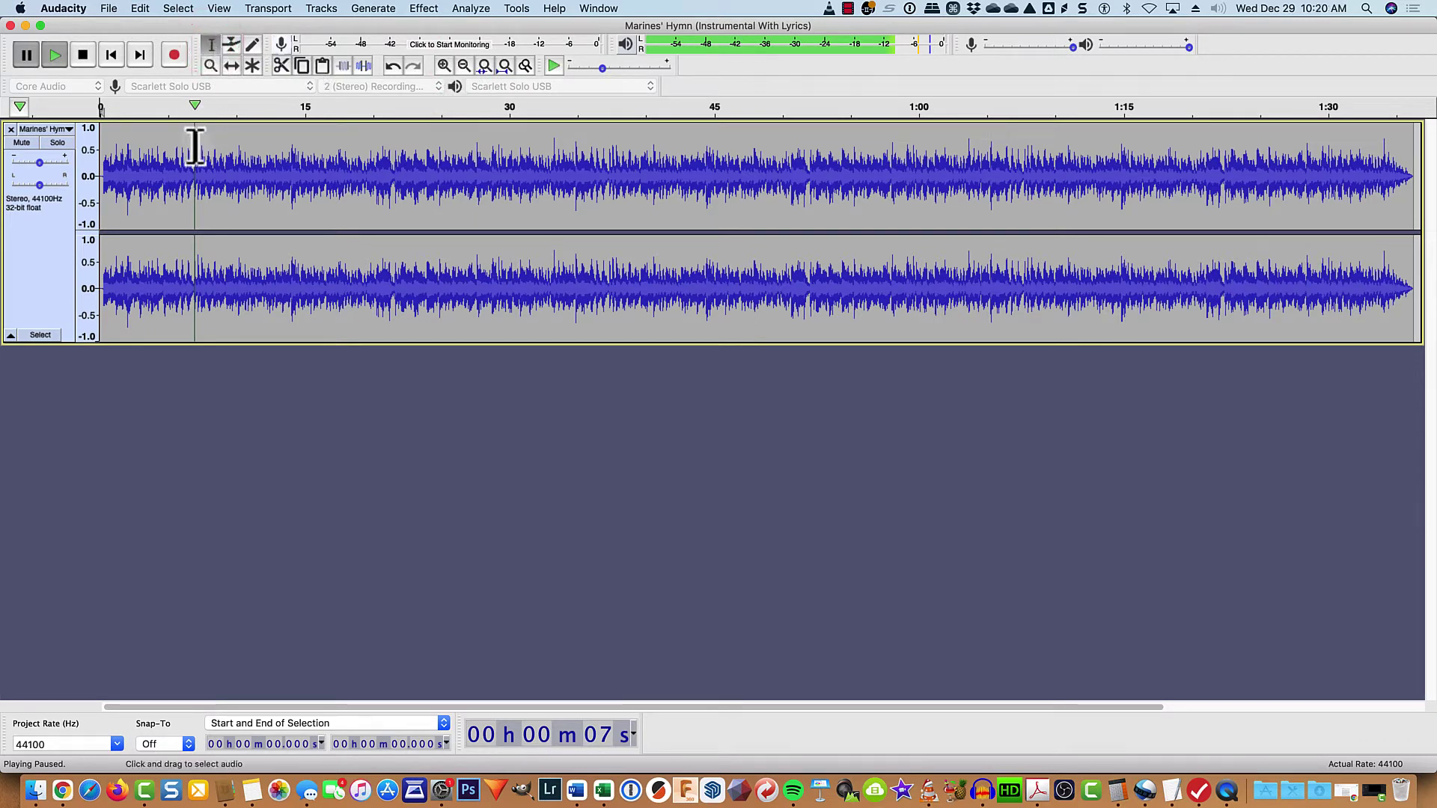
left_click_drag(195, 155, 1431, 179)
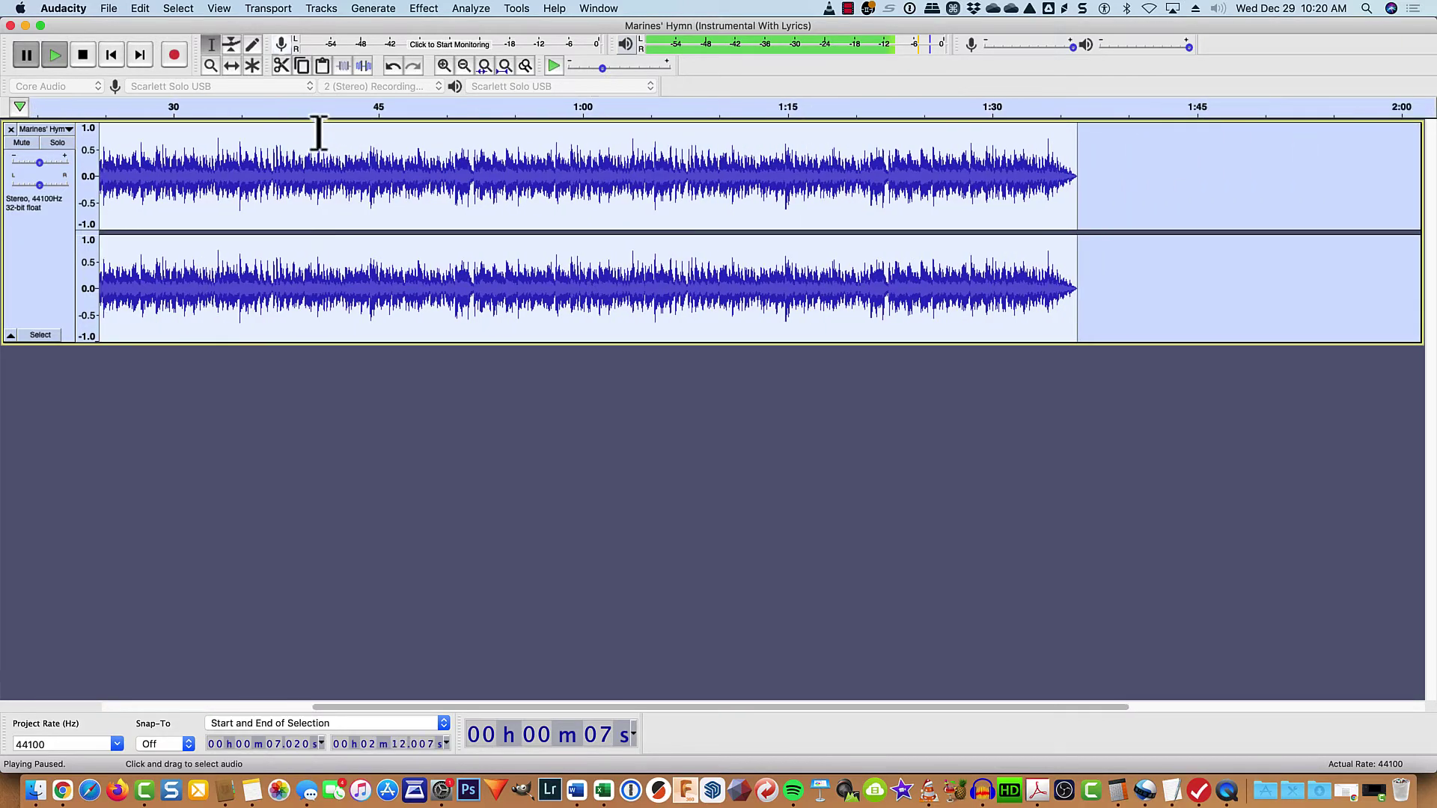
left_click(283, 64)
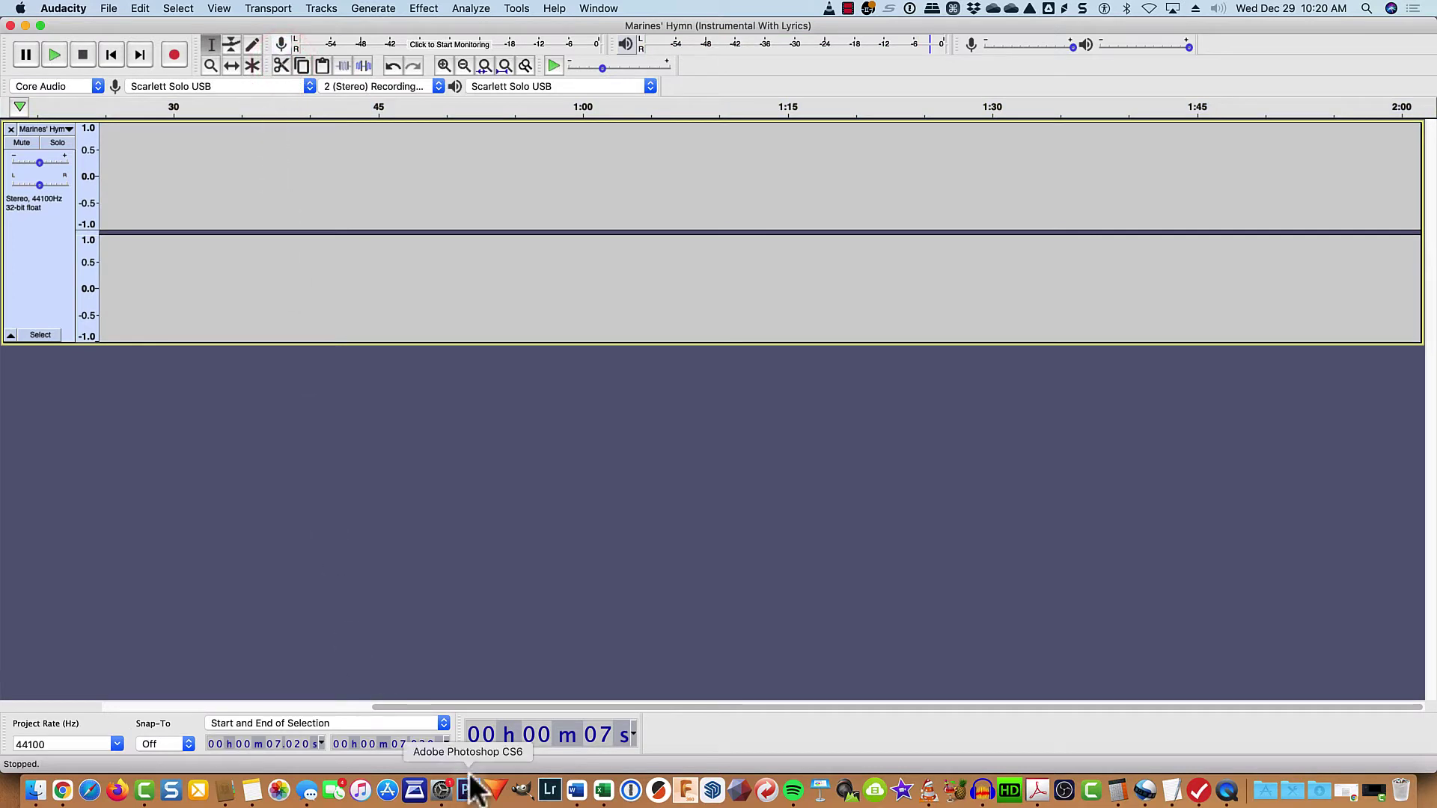
- Cut the leftover sound from about 6.87 s to the clip's end, and play the trimmed clip from the start
left_click_drag(491, 708, 102, 693)
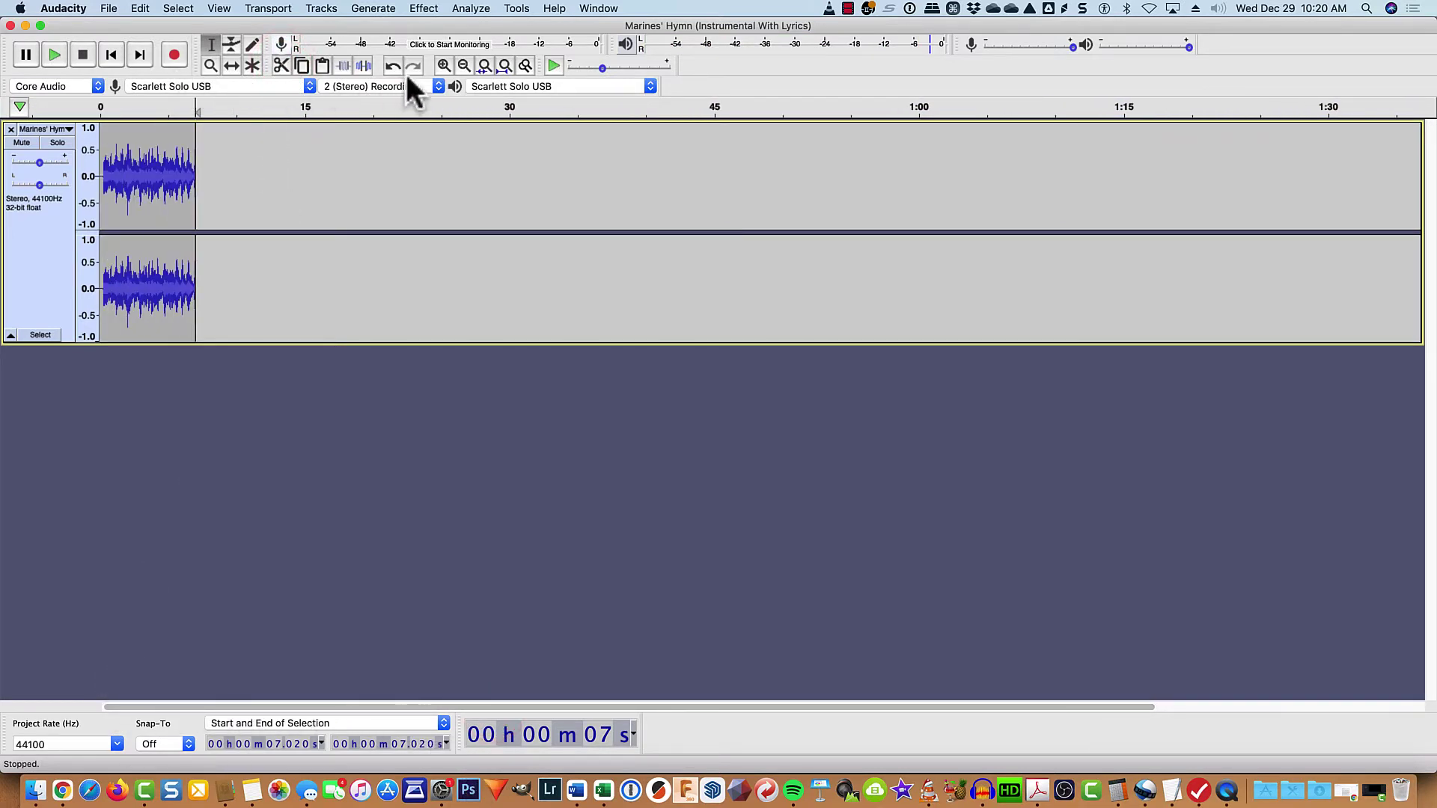
left_click(441, 64)
left_click(442, 64)
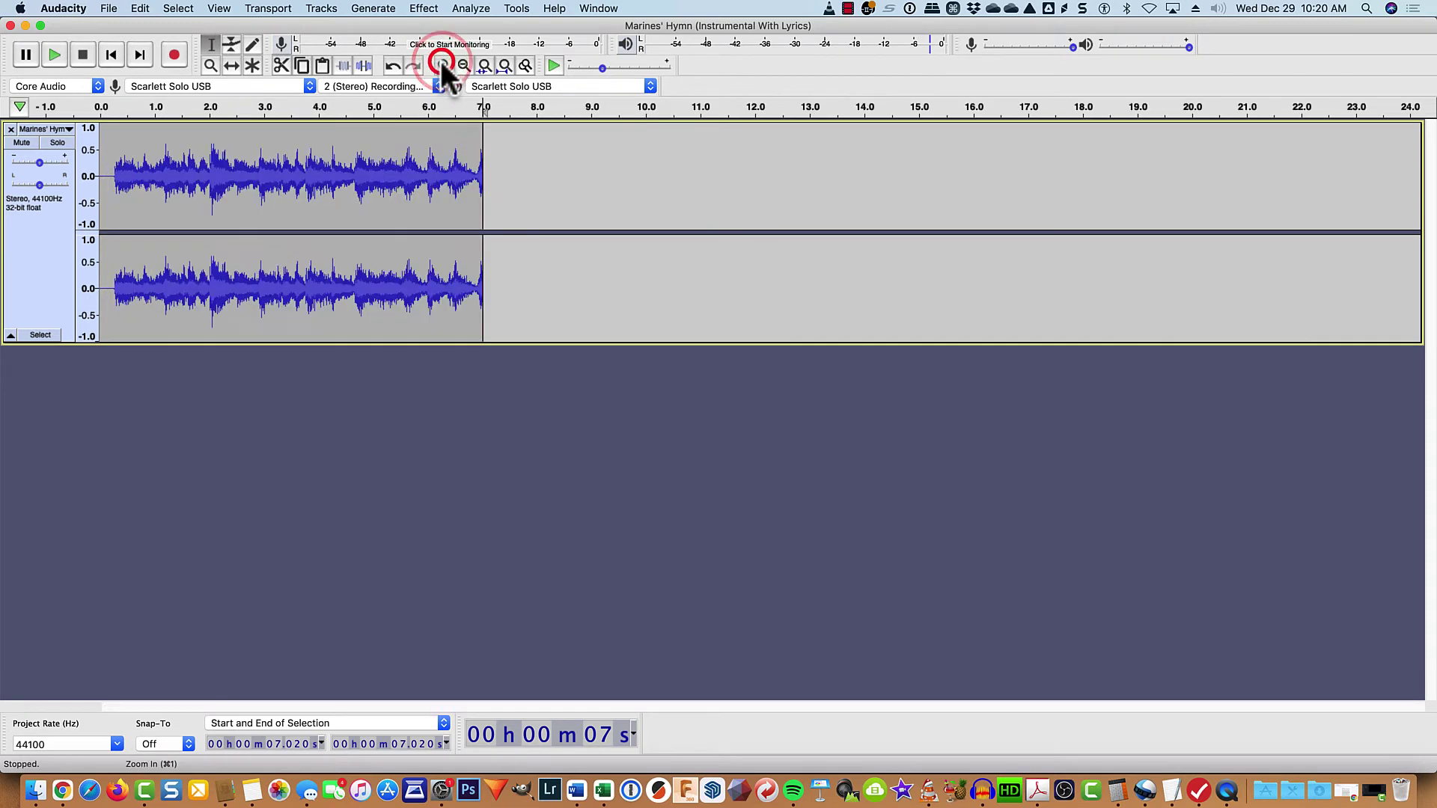
left_click(441, 64)
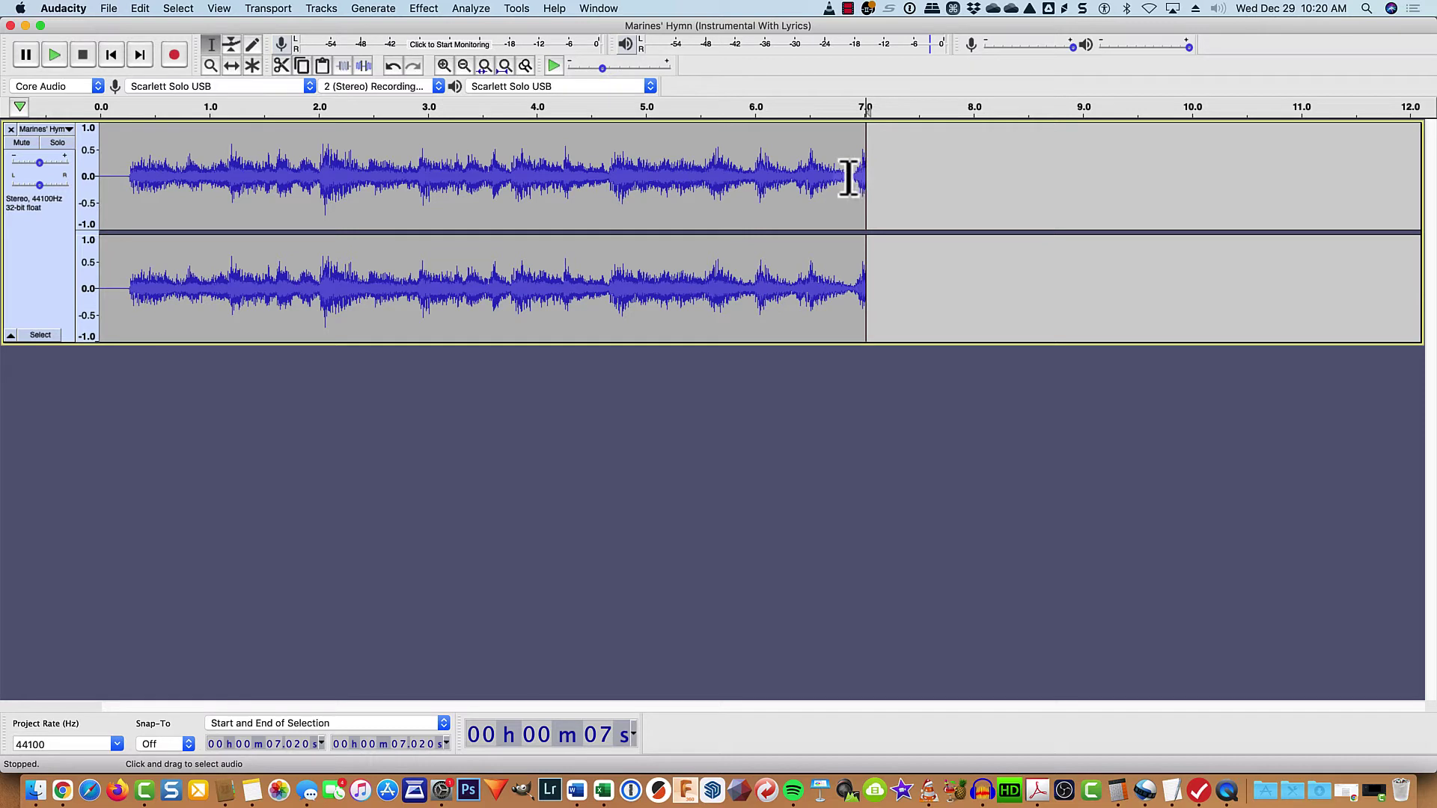
left_click_drag(849, 177, 943, 176)
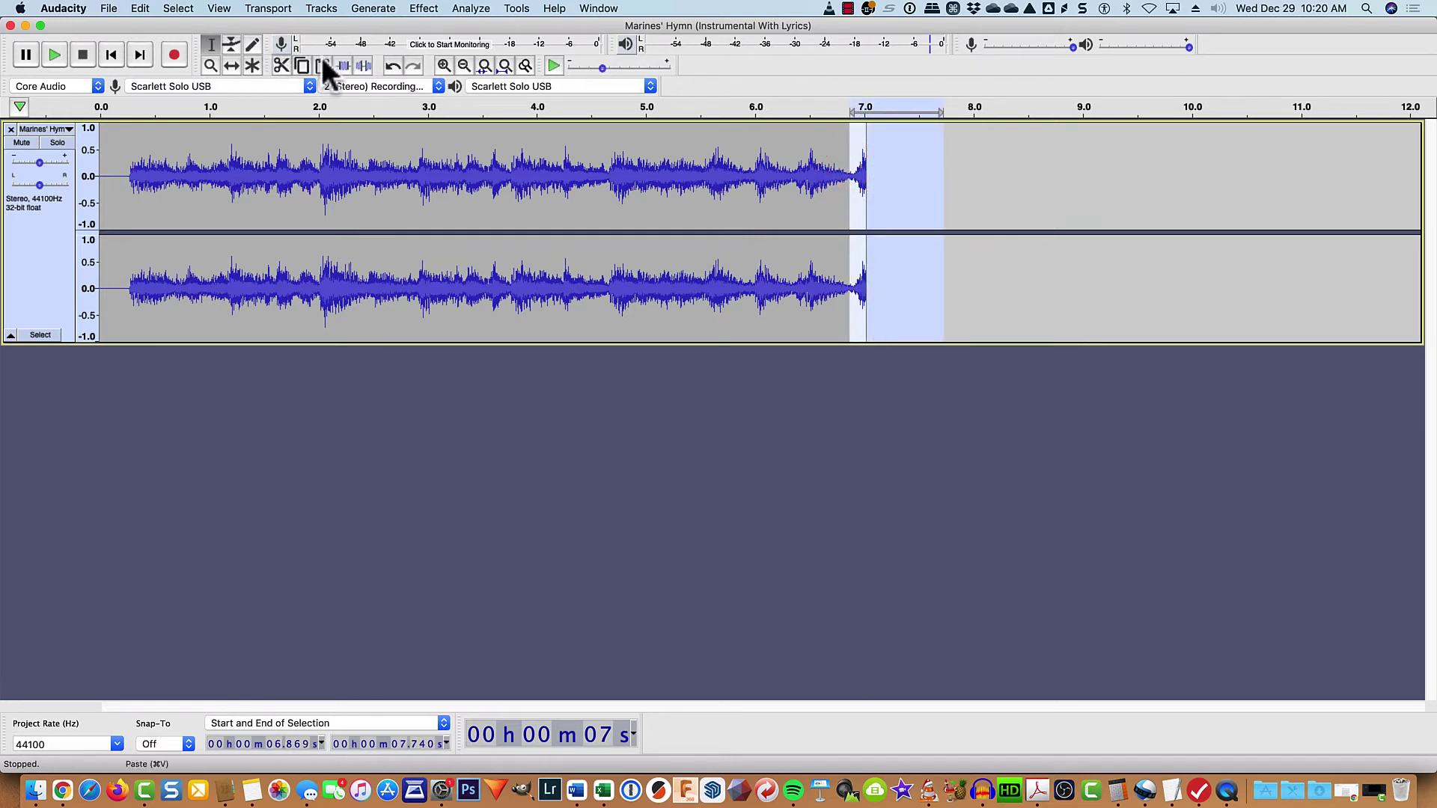
left_click(276, 66)
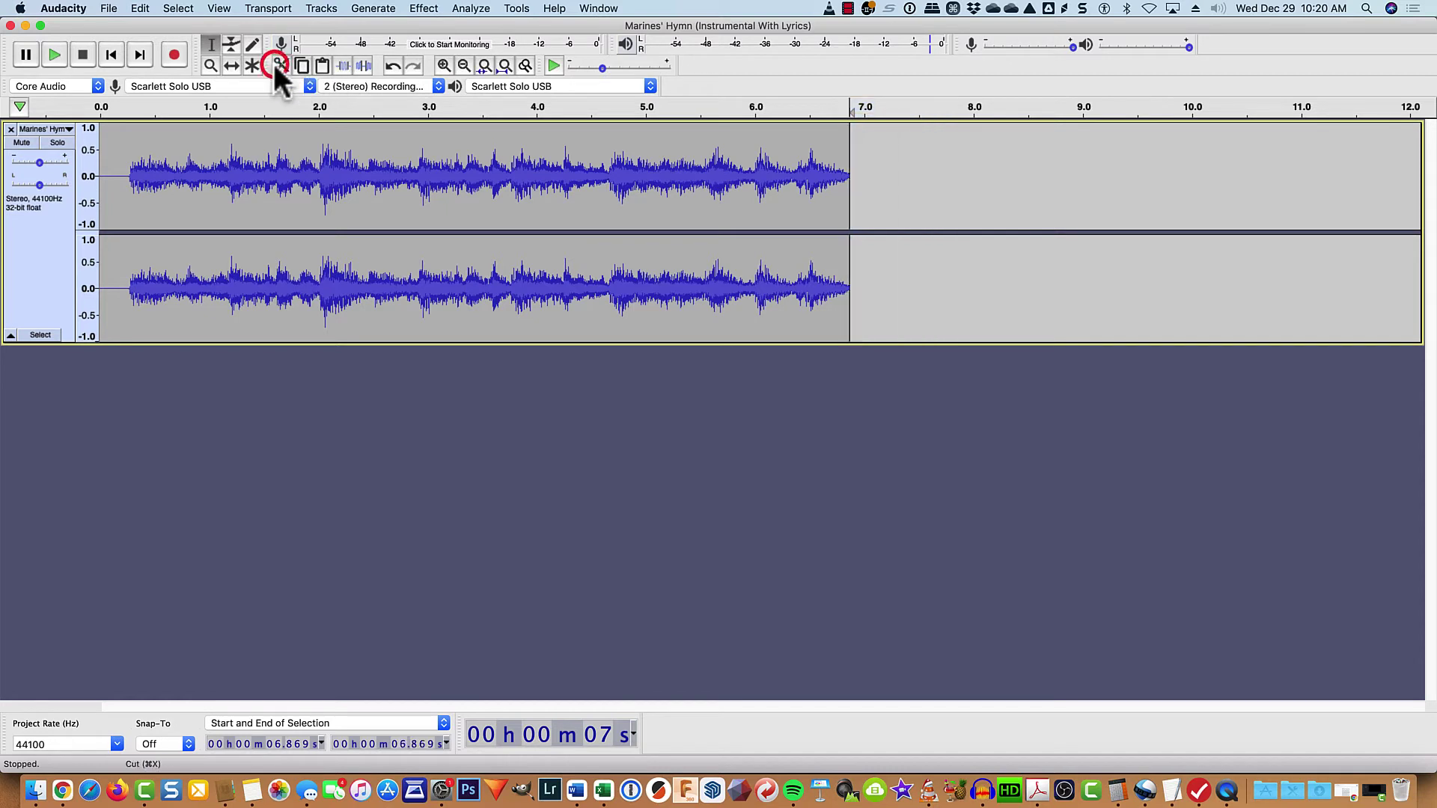
left_click(110, 55)
left_click(55, 54)
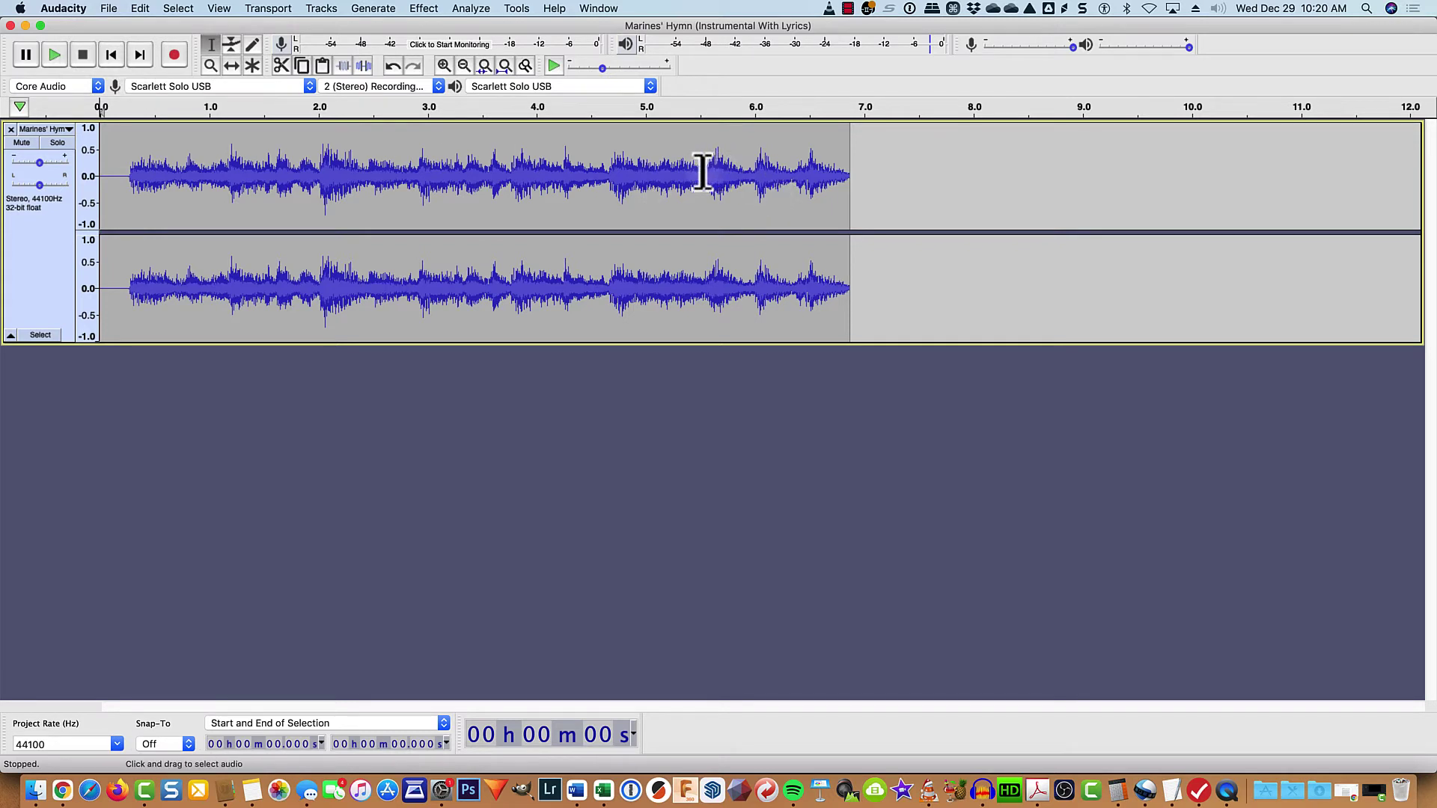
- Apply a Fade Out to the end of the clip, from about 5.5 s to 6.9 s
left_click_drag(703, 175, 853, 178)
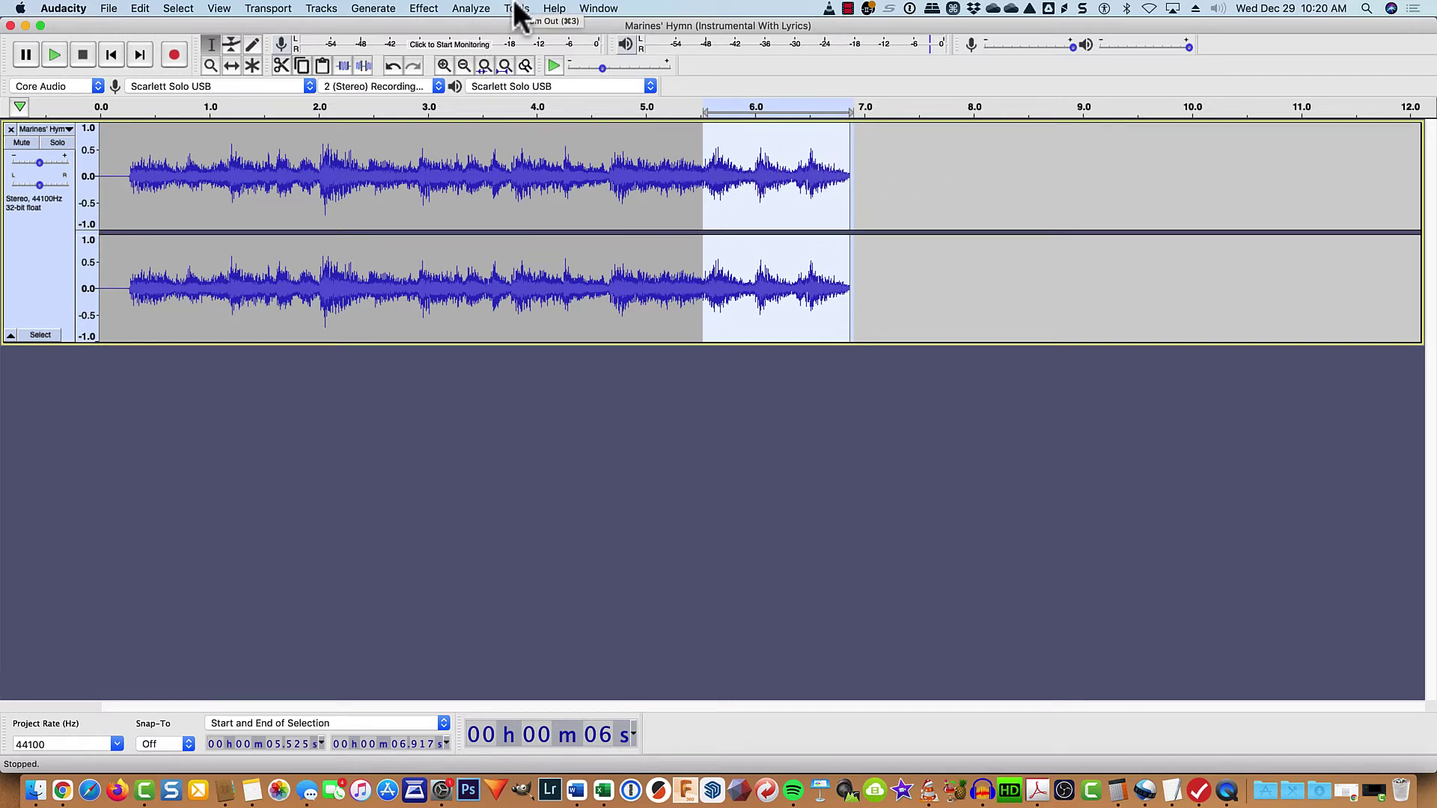
left_click(424, 8)
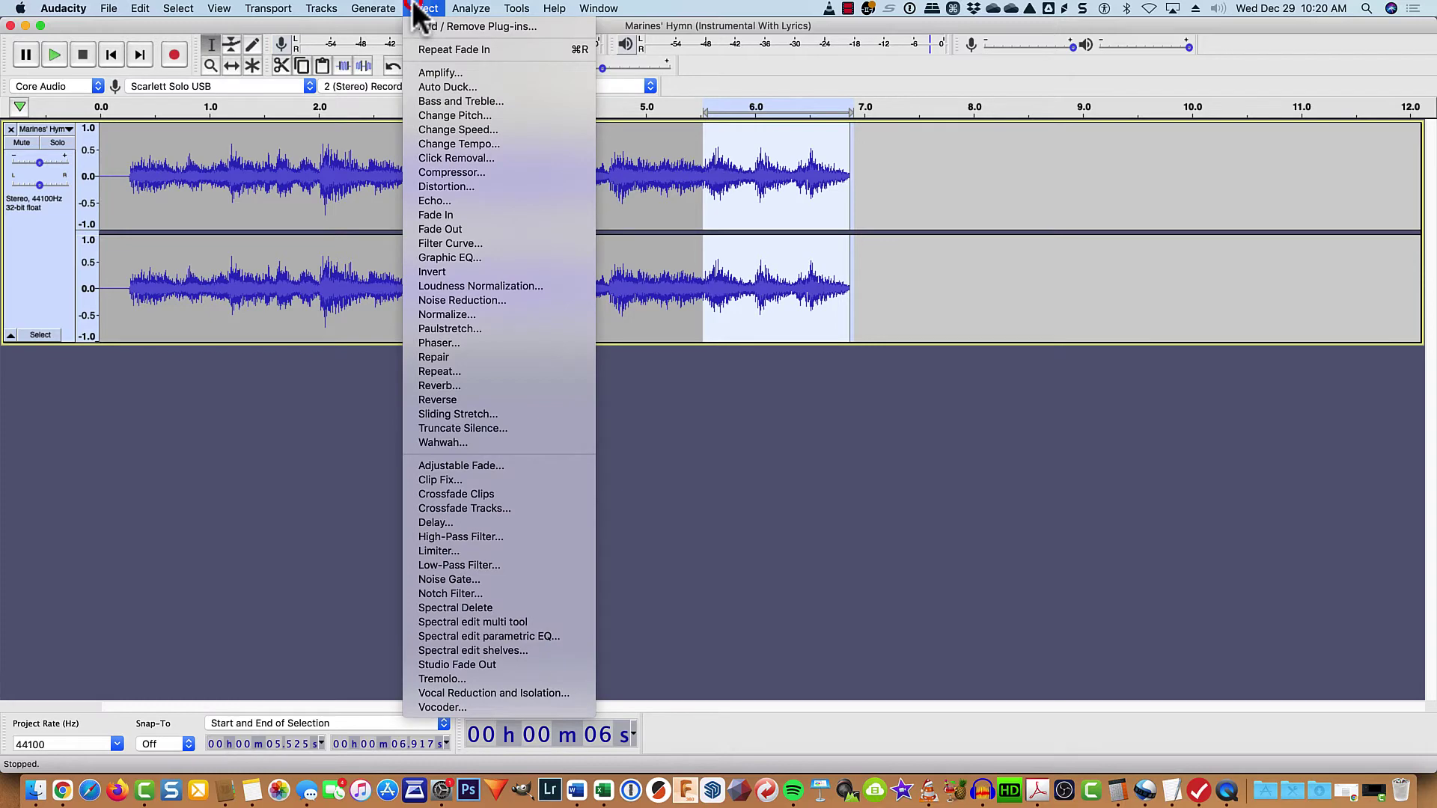
left_click(445, 226)
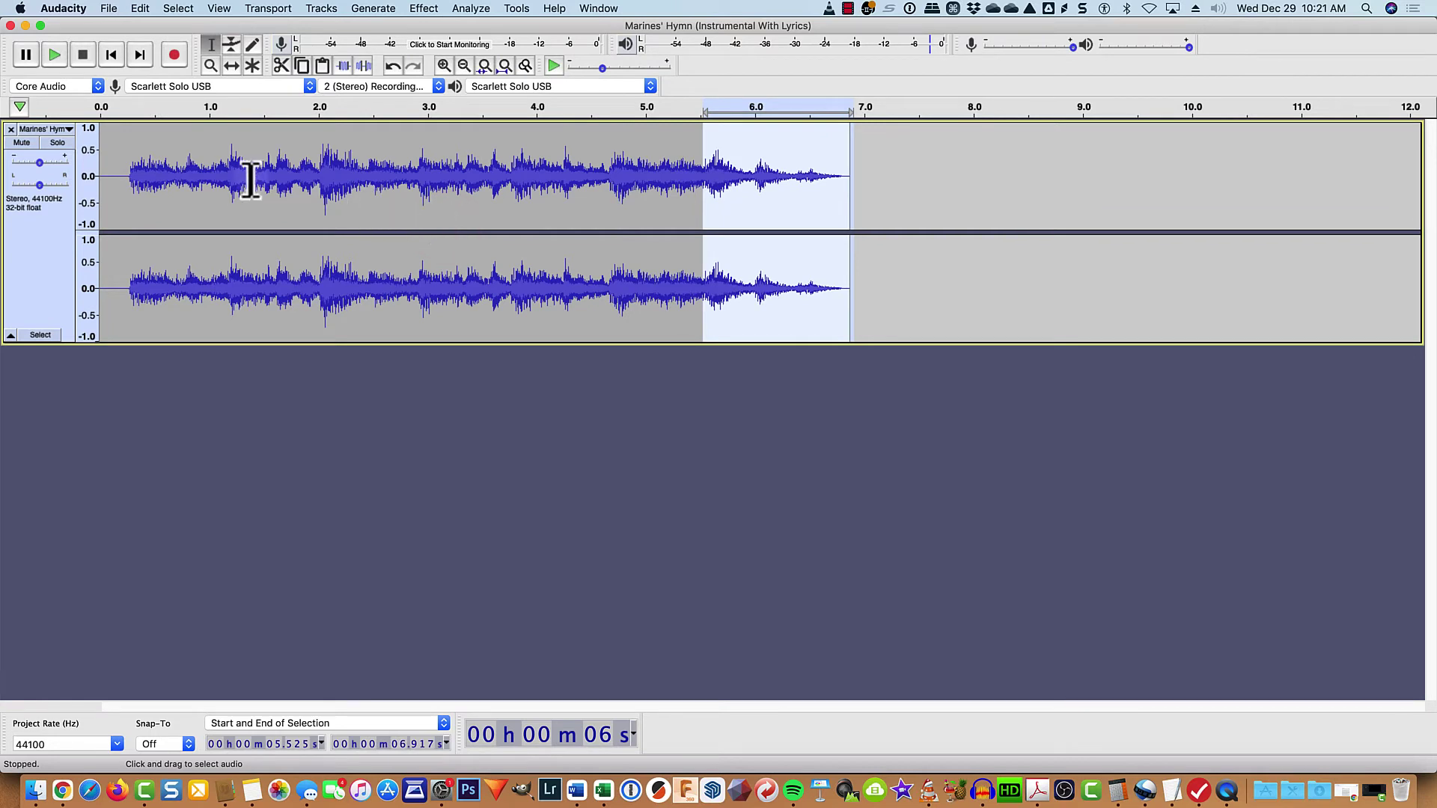
- Apply a Fade In to the first 0.8 s or so of the clip, and play it from the start
left_click_drag(187, 171, 89, 158)
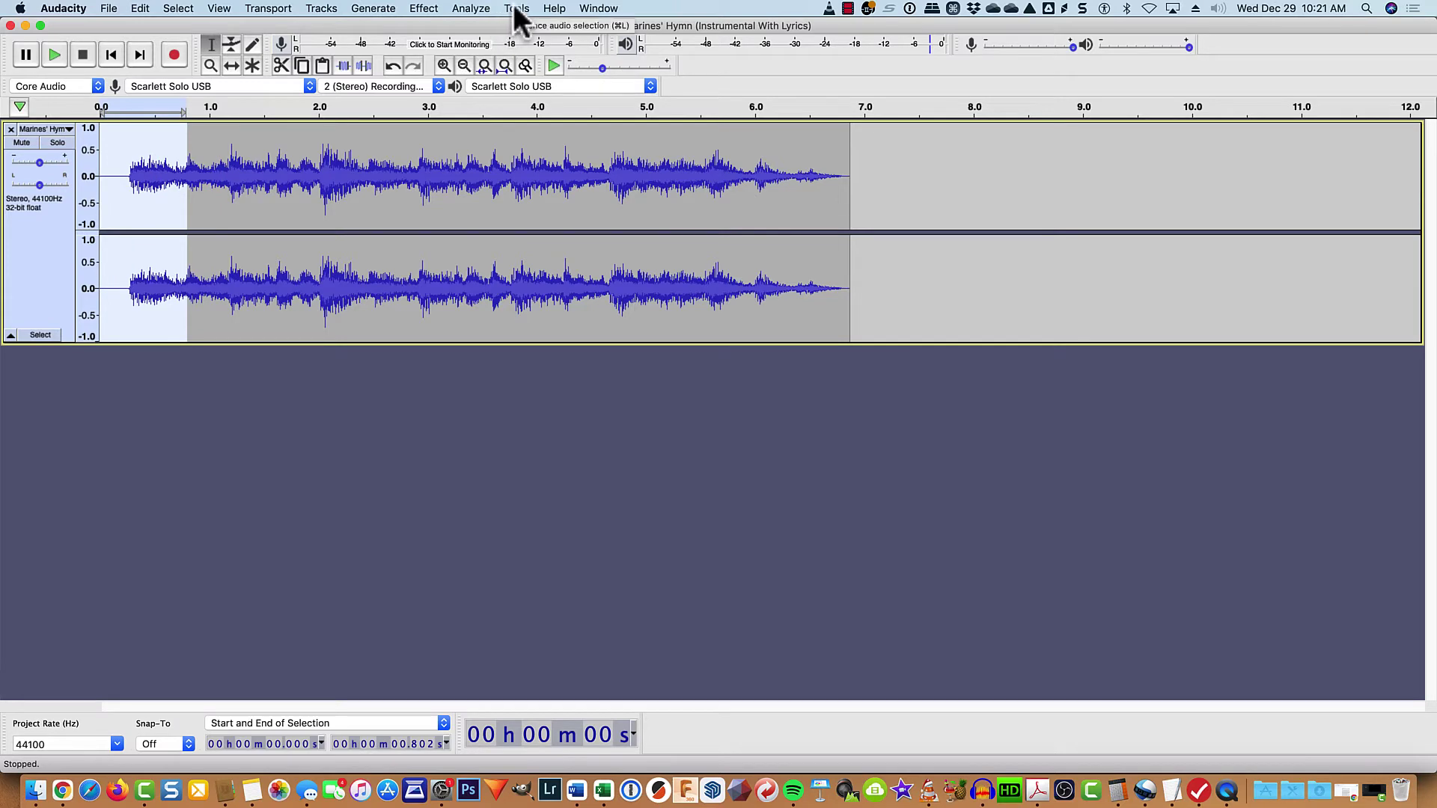
left_click(423, 8)
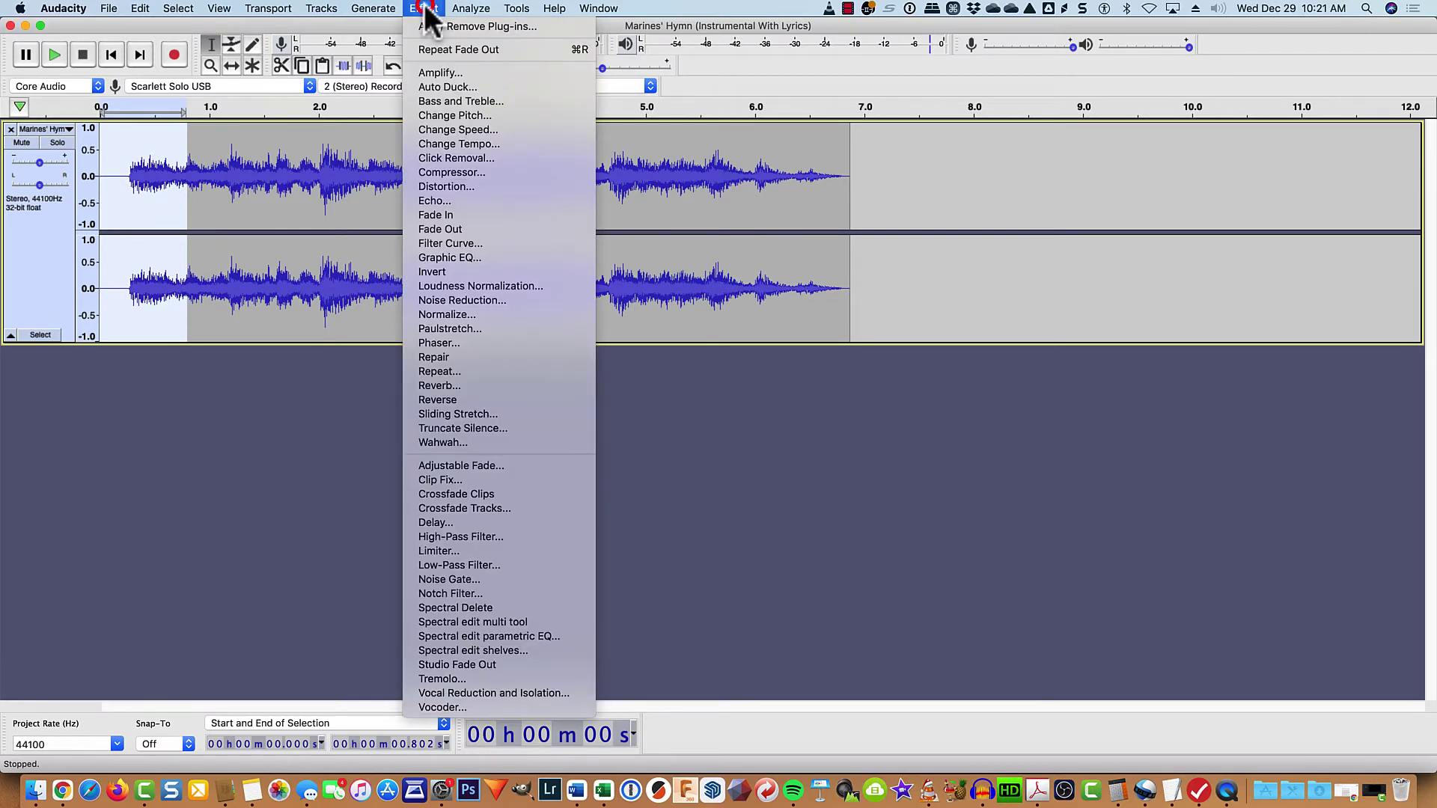
left_click(435, 214)
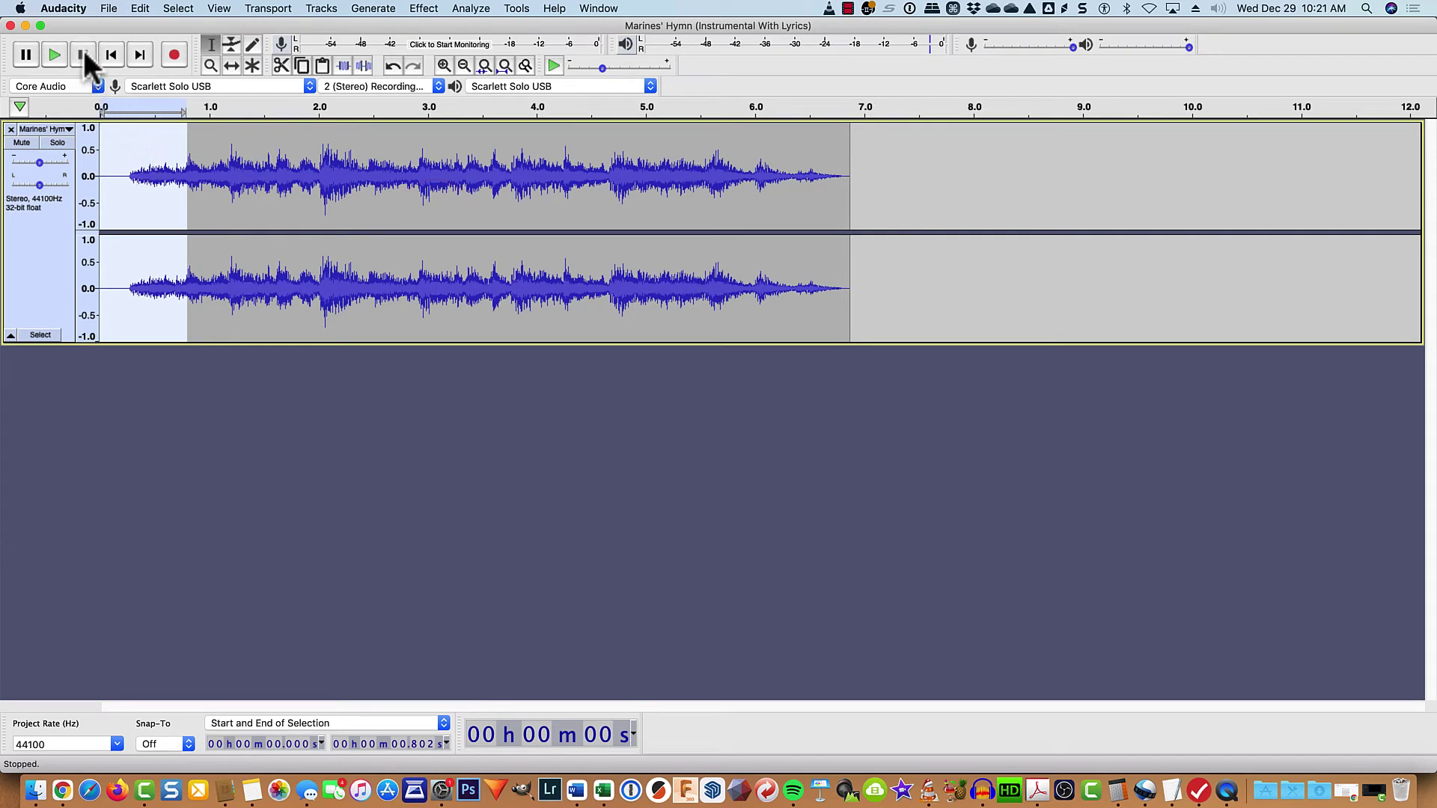
left_click(109, 55)
left_click(56, 56)
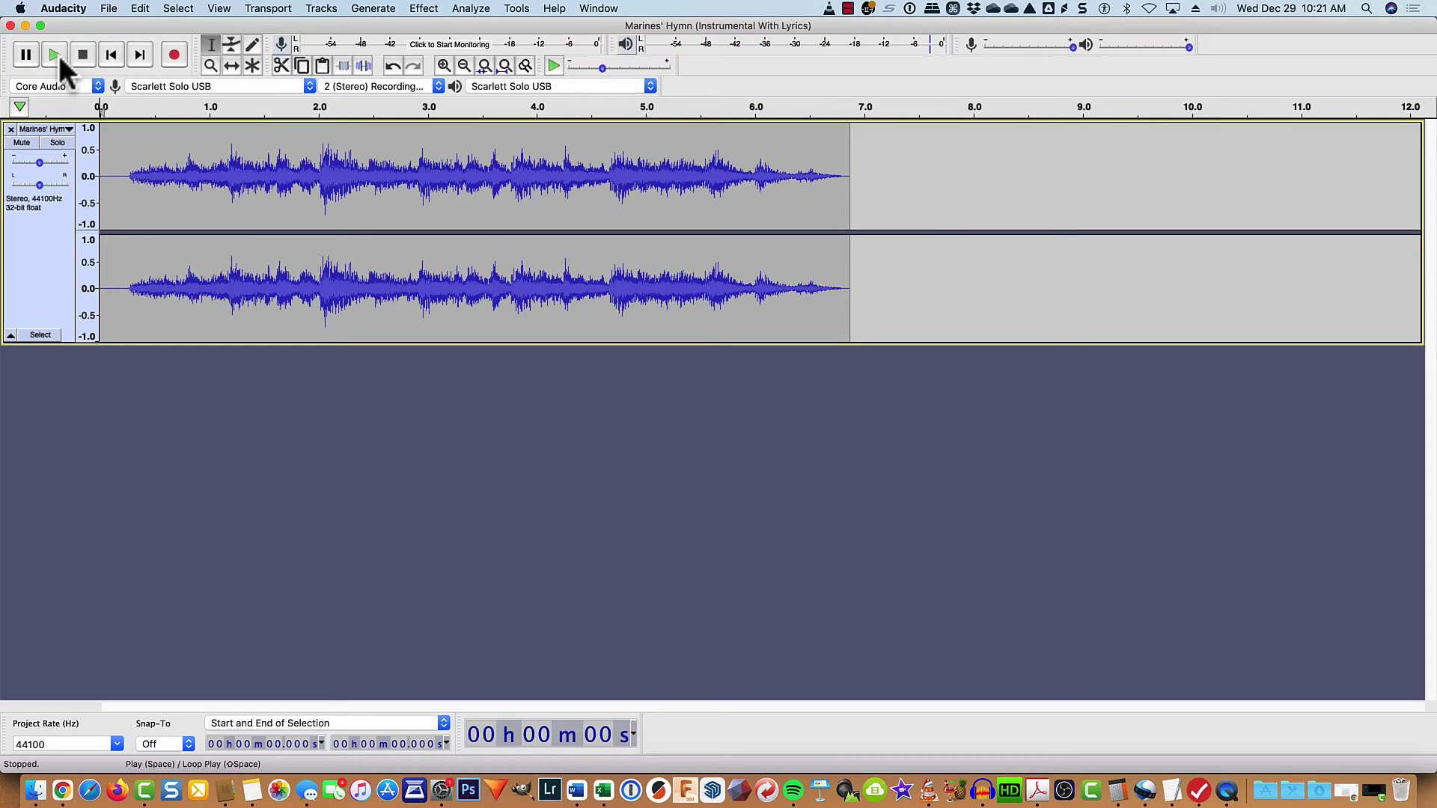
left_click(424, 8)
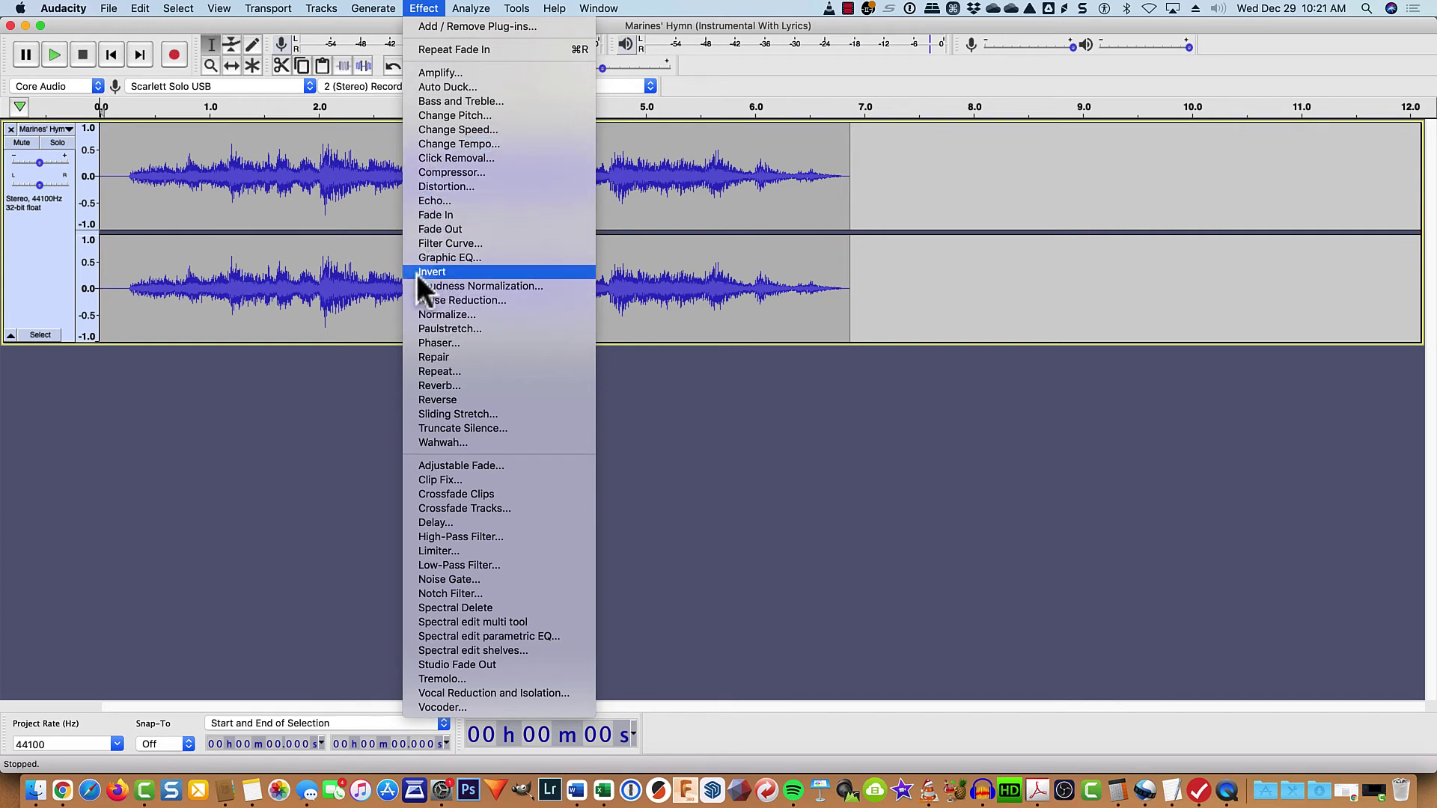
left_click(479, 385)
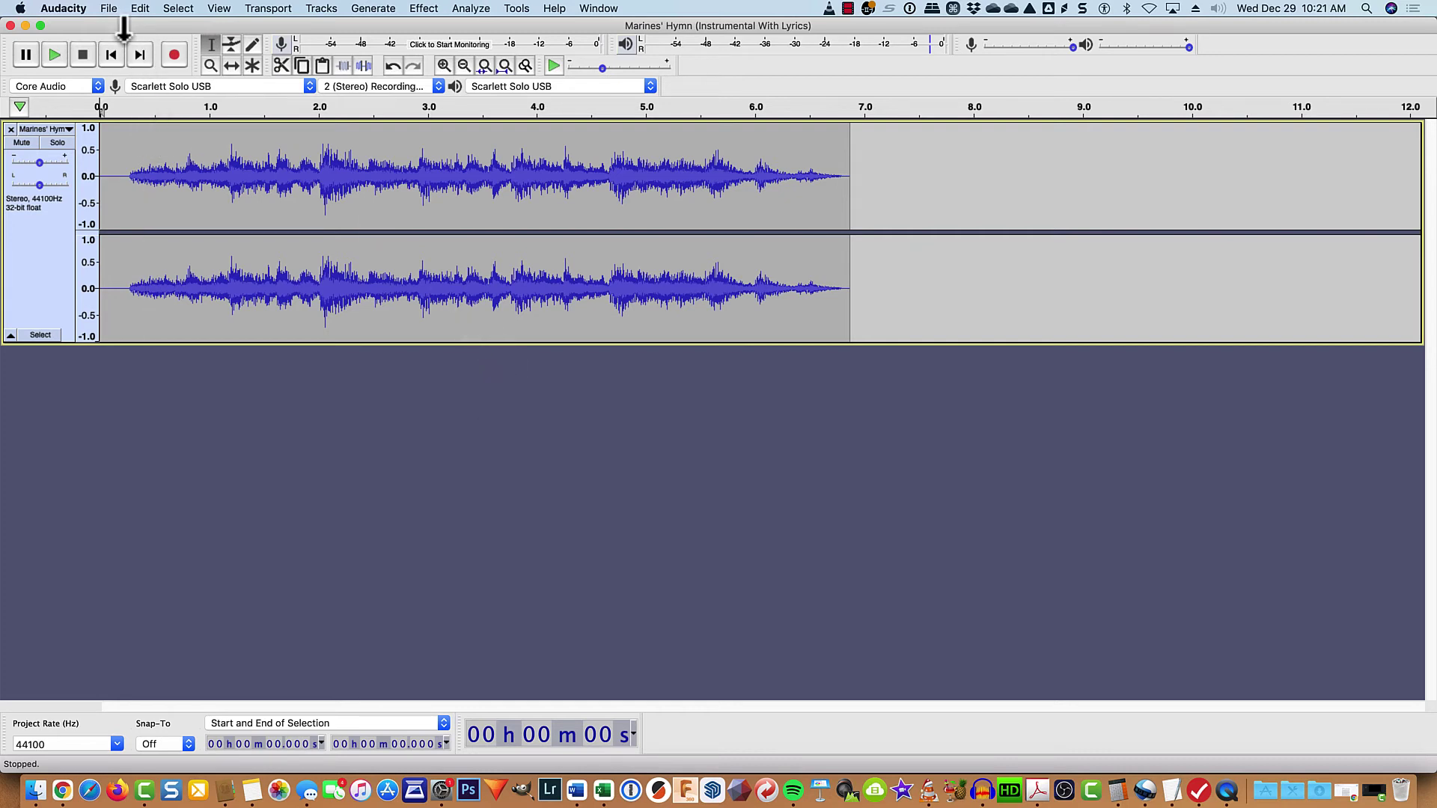
- Export the clip as an MP3 to the Documents folder under its existing name, replacing the old file and accepting the metadata tags
left_click(109, 9)
mouse_move(120, 114)
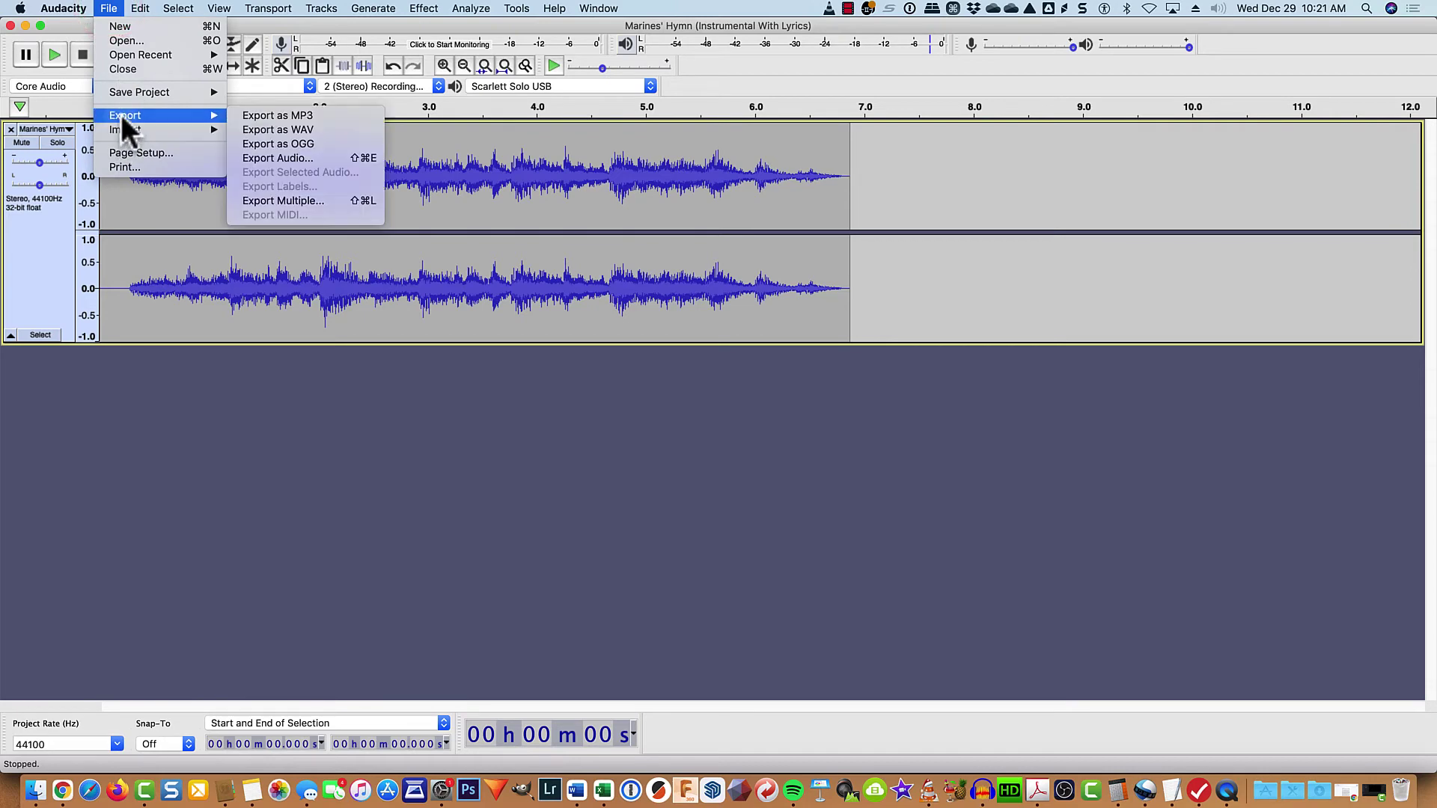
left_click(259, 115)
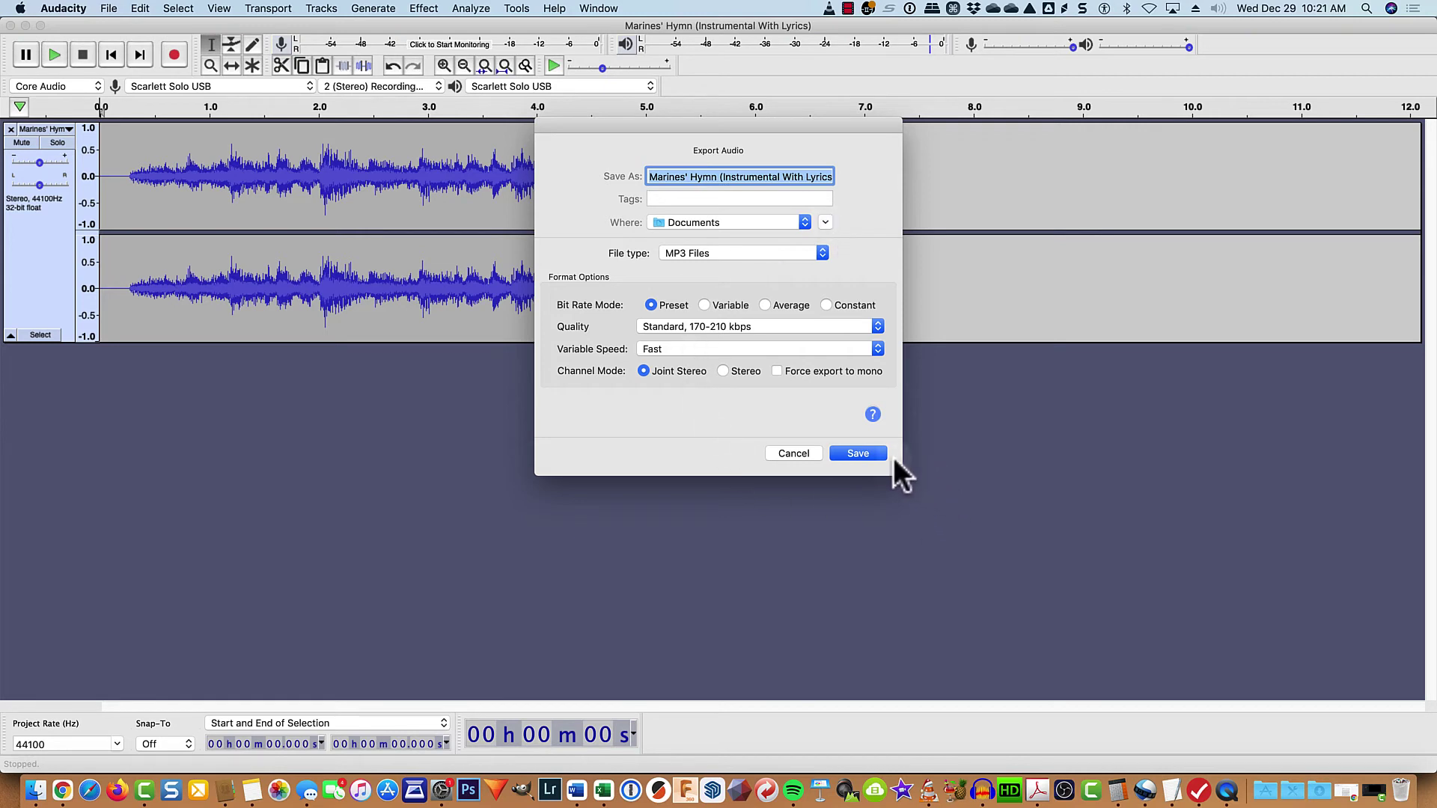
left_click(855, 454)
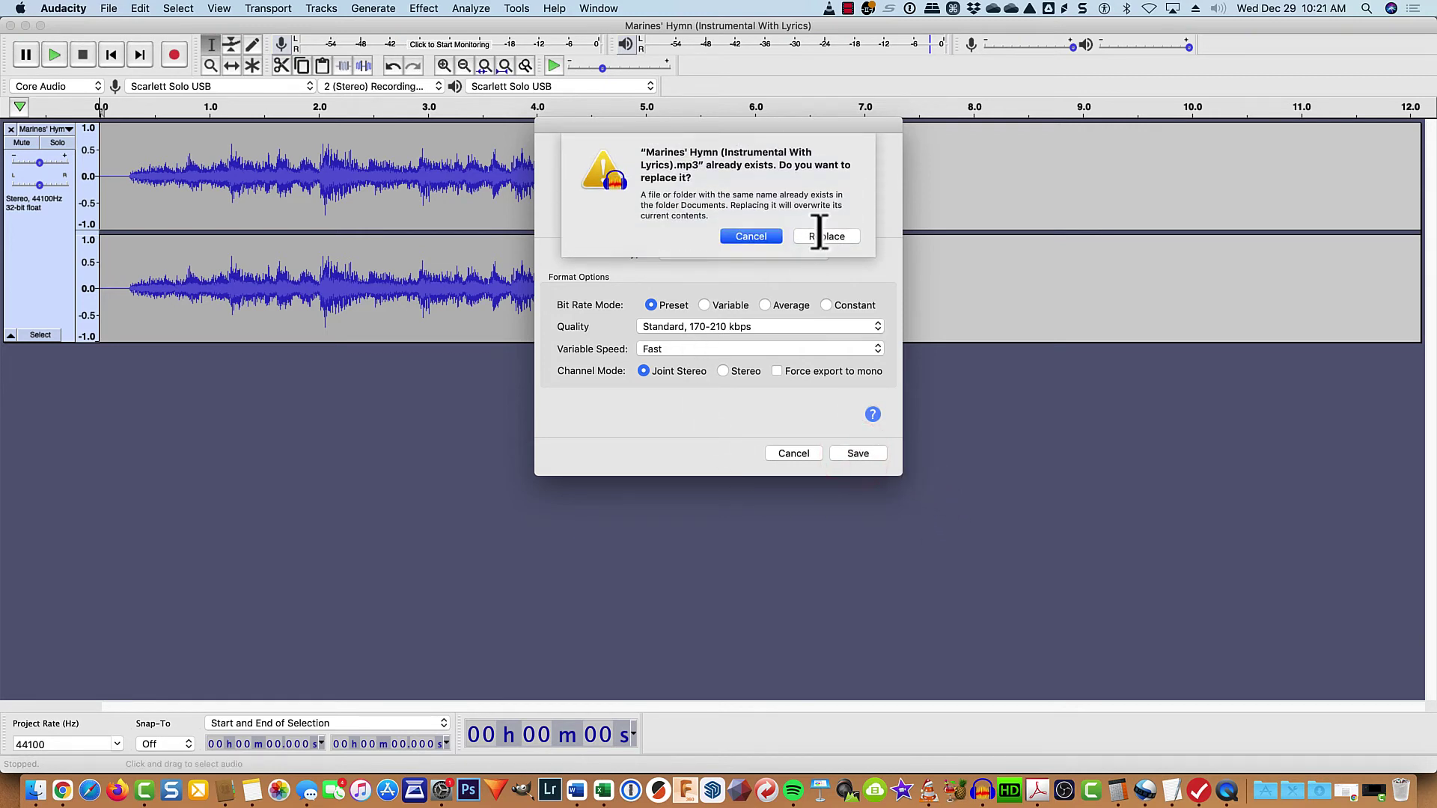
left_click(820, 237)
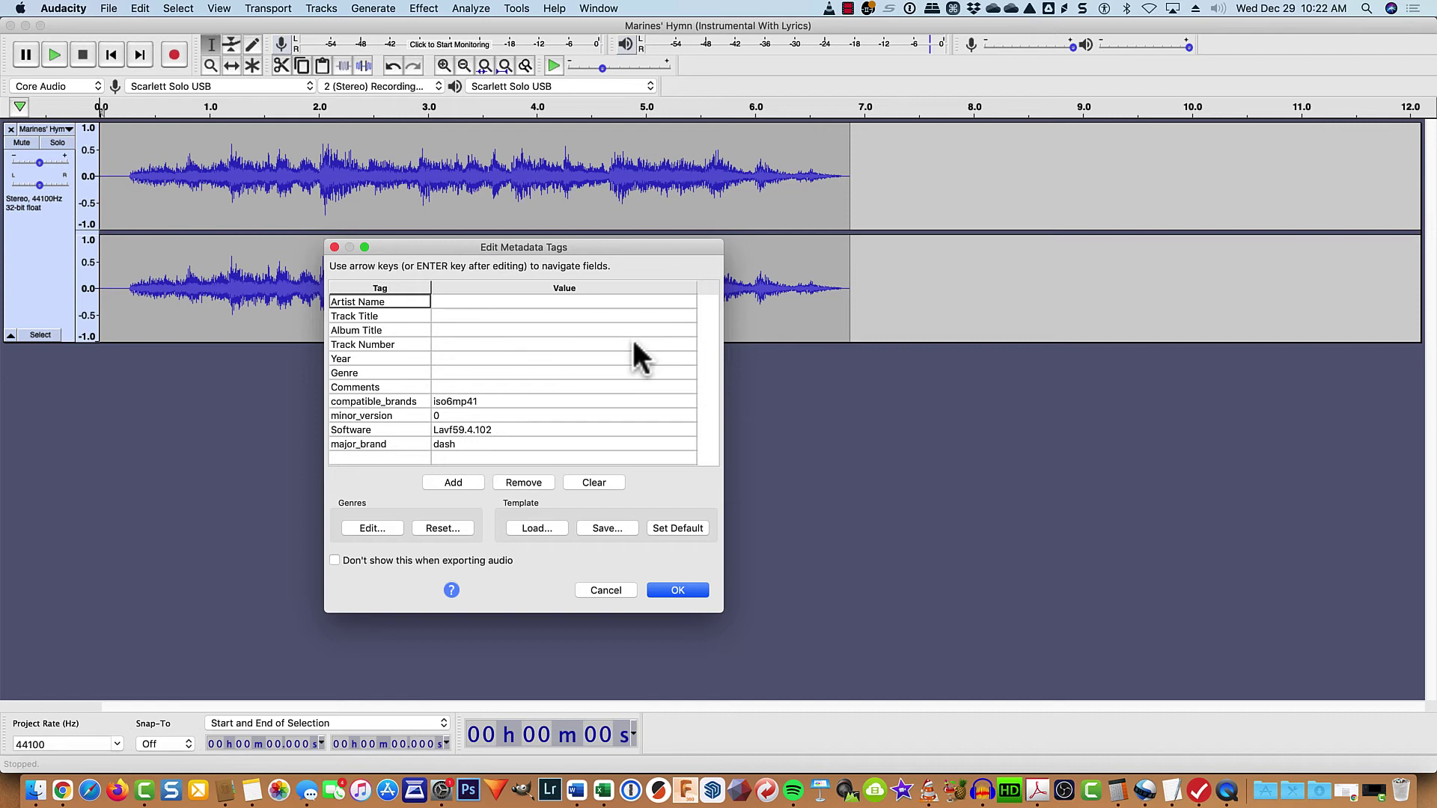
left_click(674, 590)
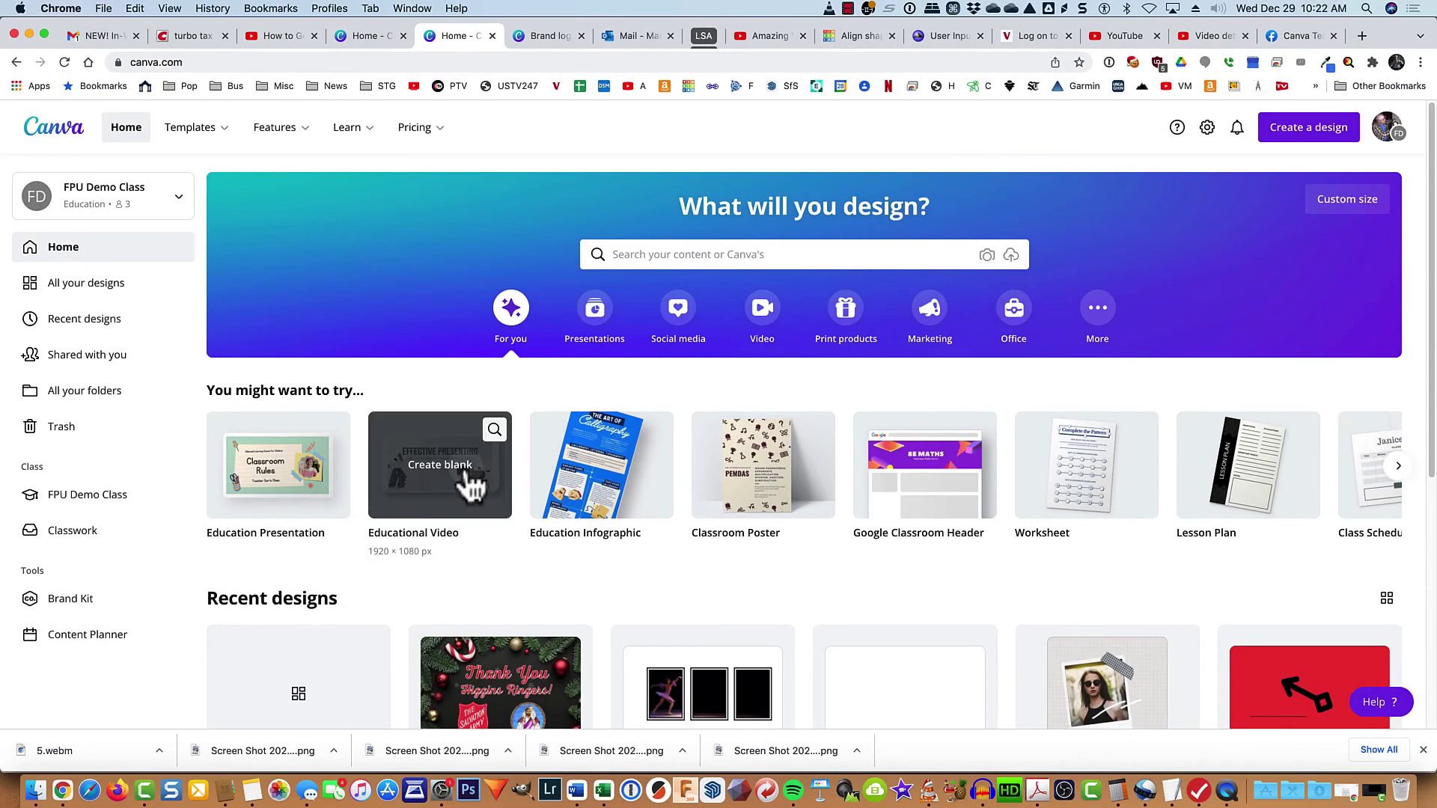
- Create a blank Educational Video design and upload Marines' Hymn (Instrumental With Lyrics).mp3 from the Documents folder
left_click(466, 472)
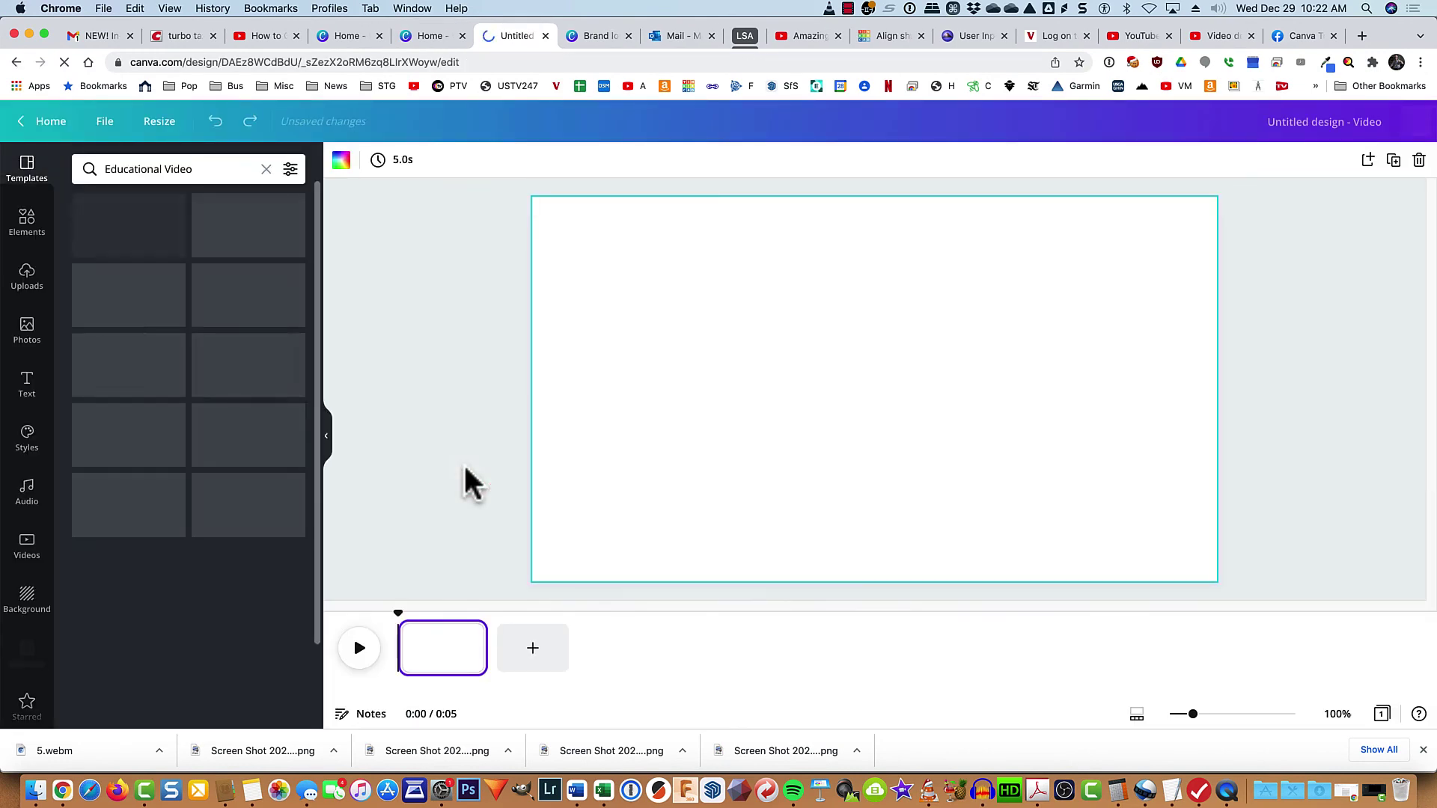
left_click(27, 276)
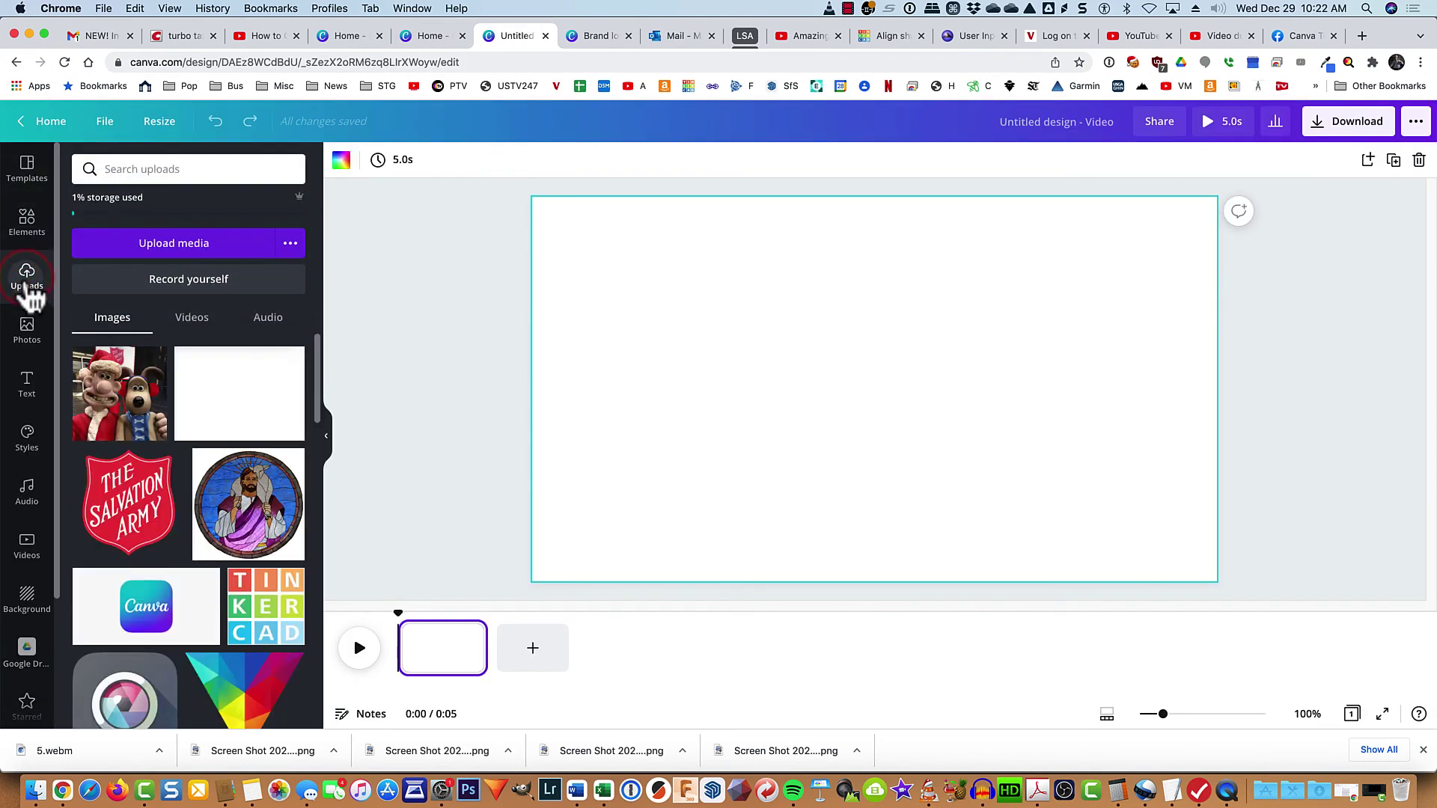
left_click(137, 256)
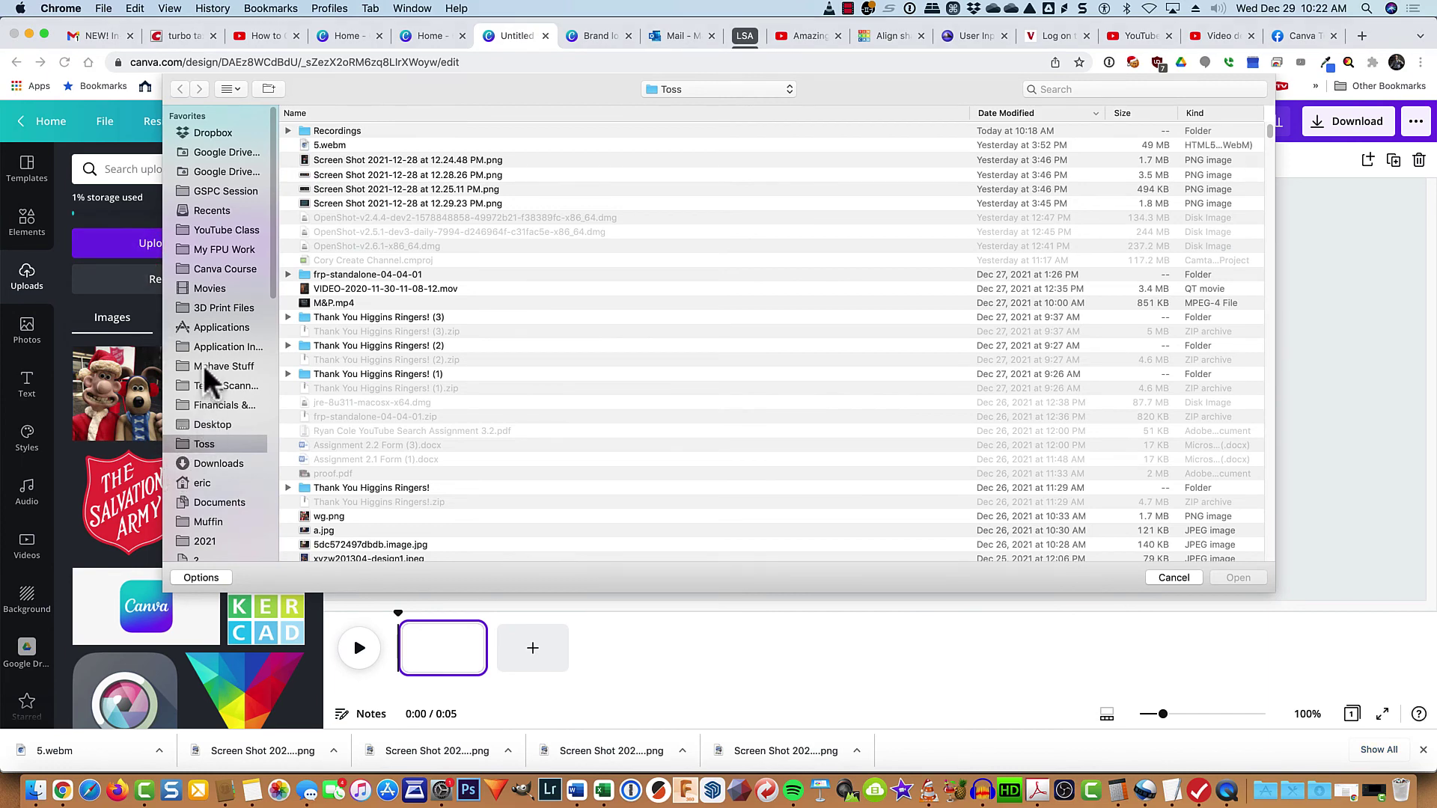
left_click(209, 502)
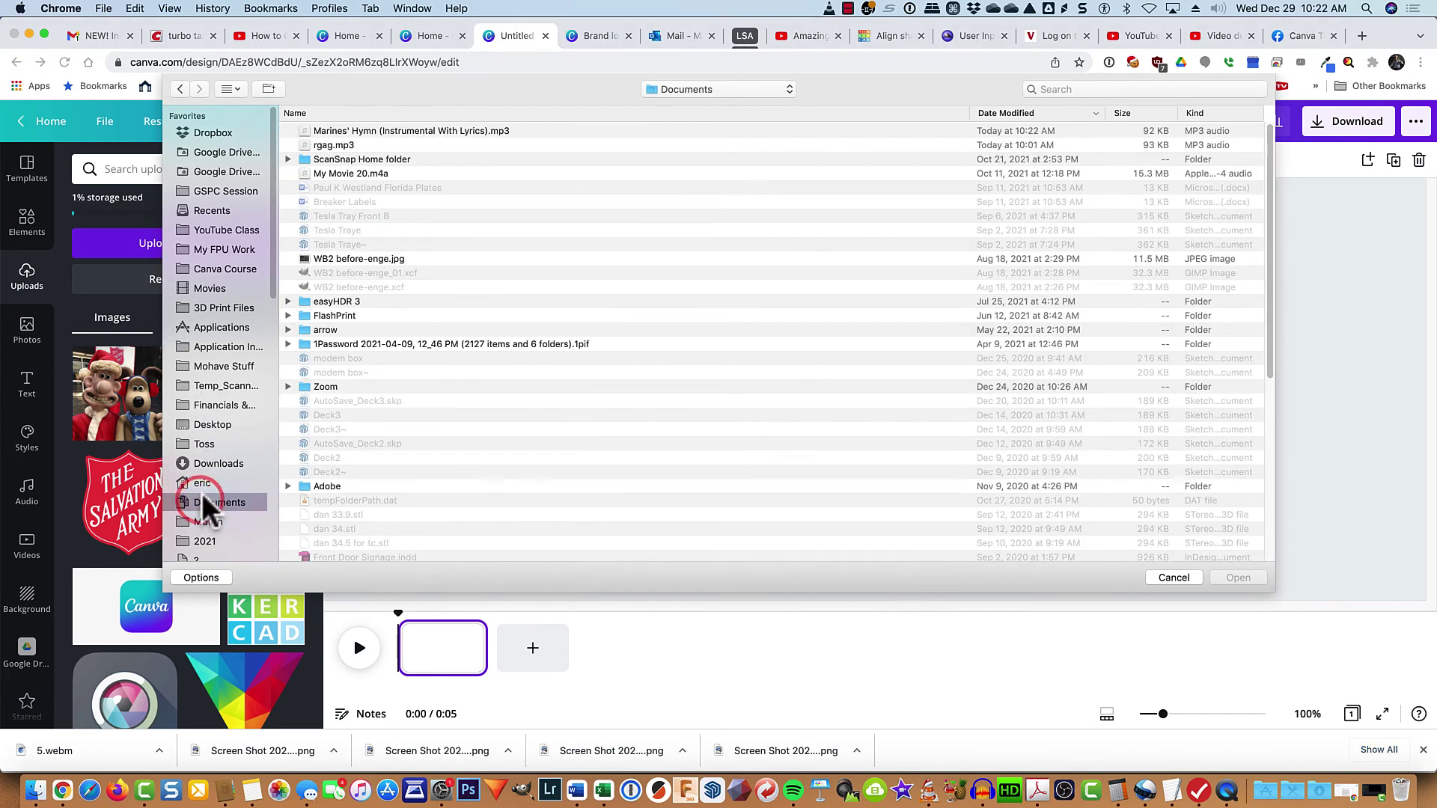
double_click(341, 133)
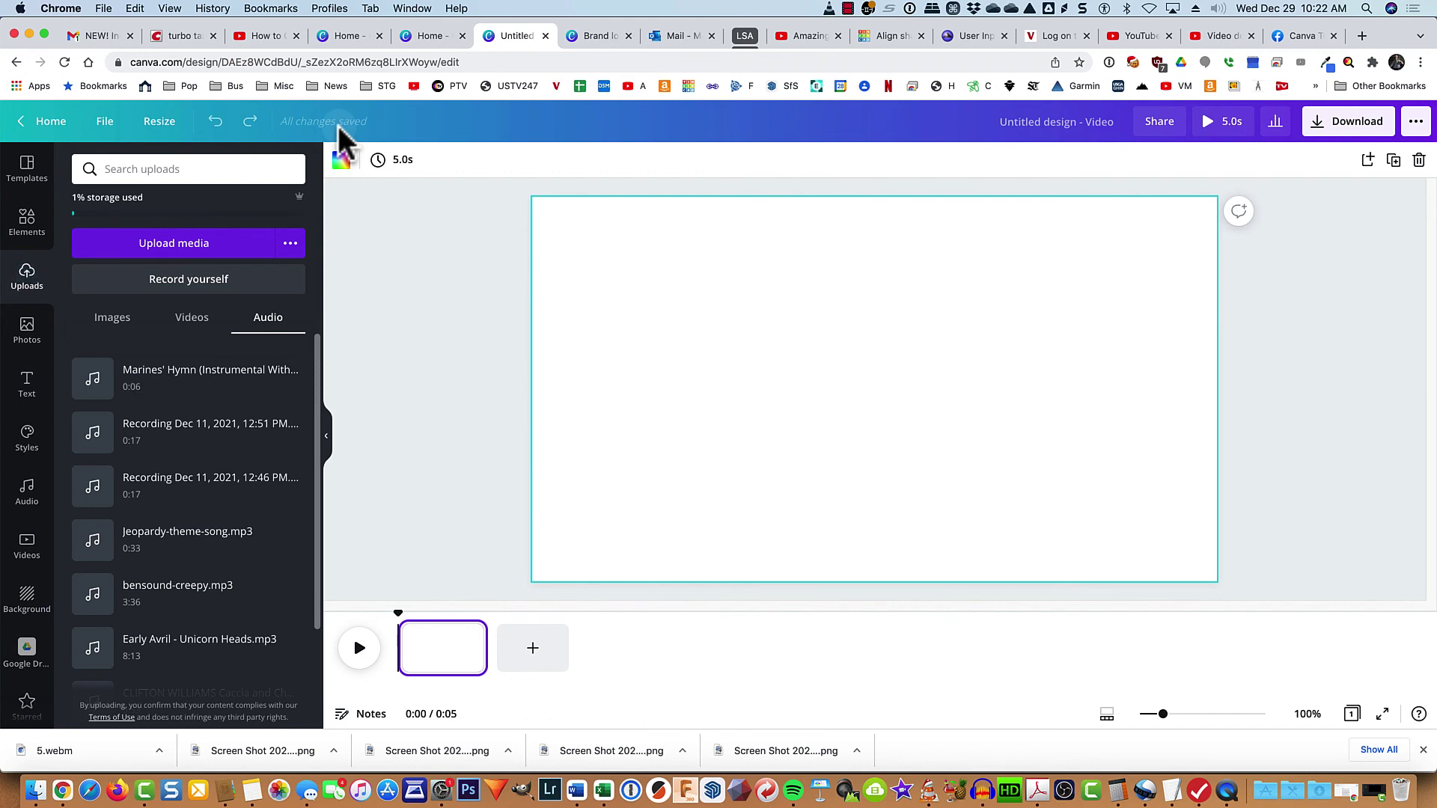
- Add the uploaded Marines' Hymn audio to the timeline, extend the blank page to about 10 seconds, and briefly play the result
left_click_drag(93, 367, 421, 689)
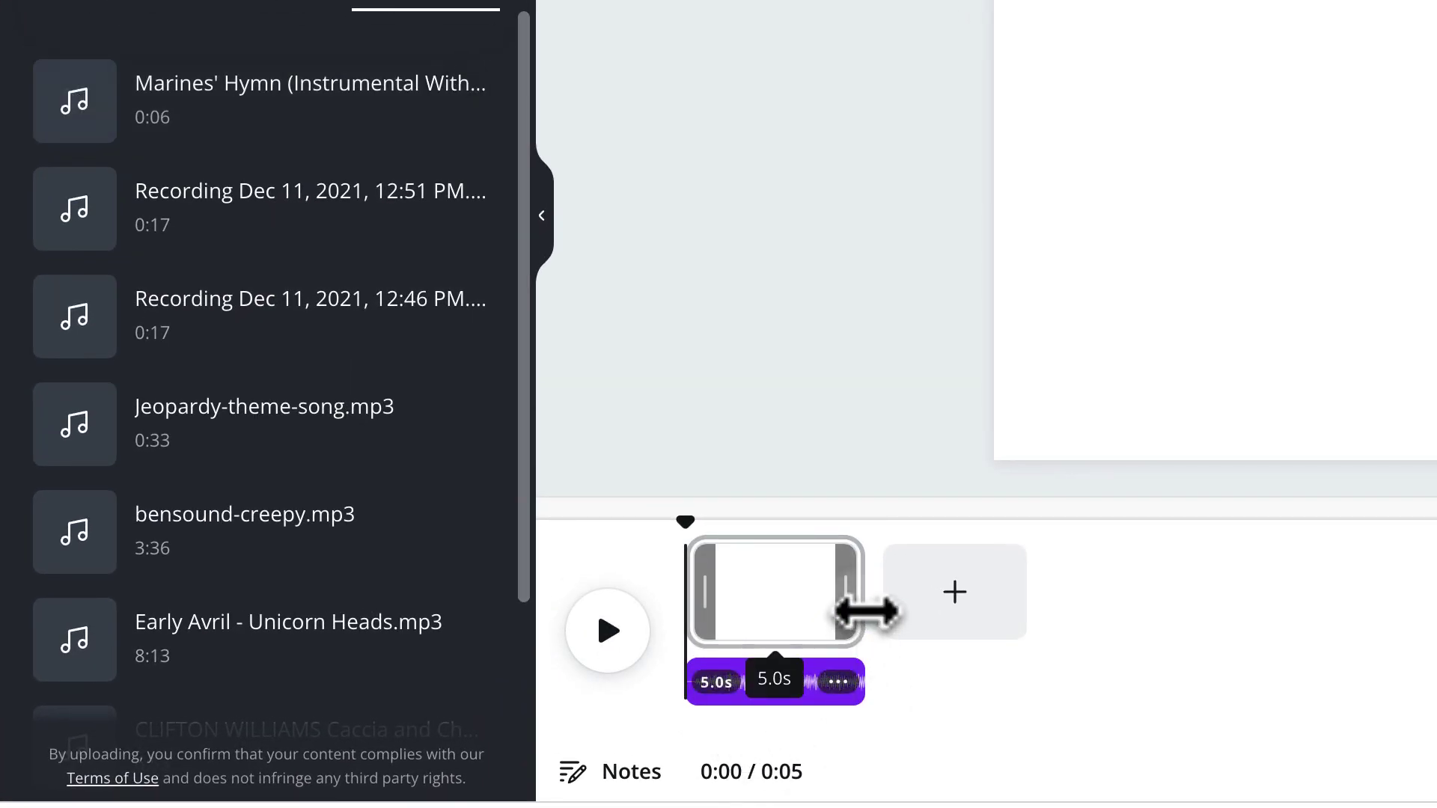
left_click_drag(824, 605, 1081, 591)
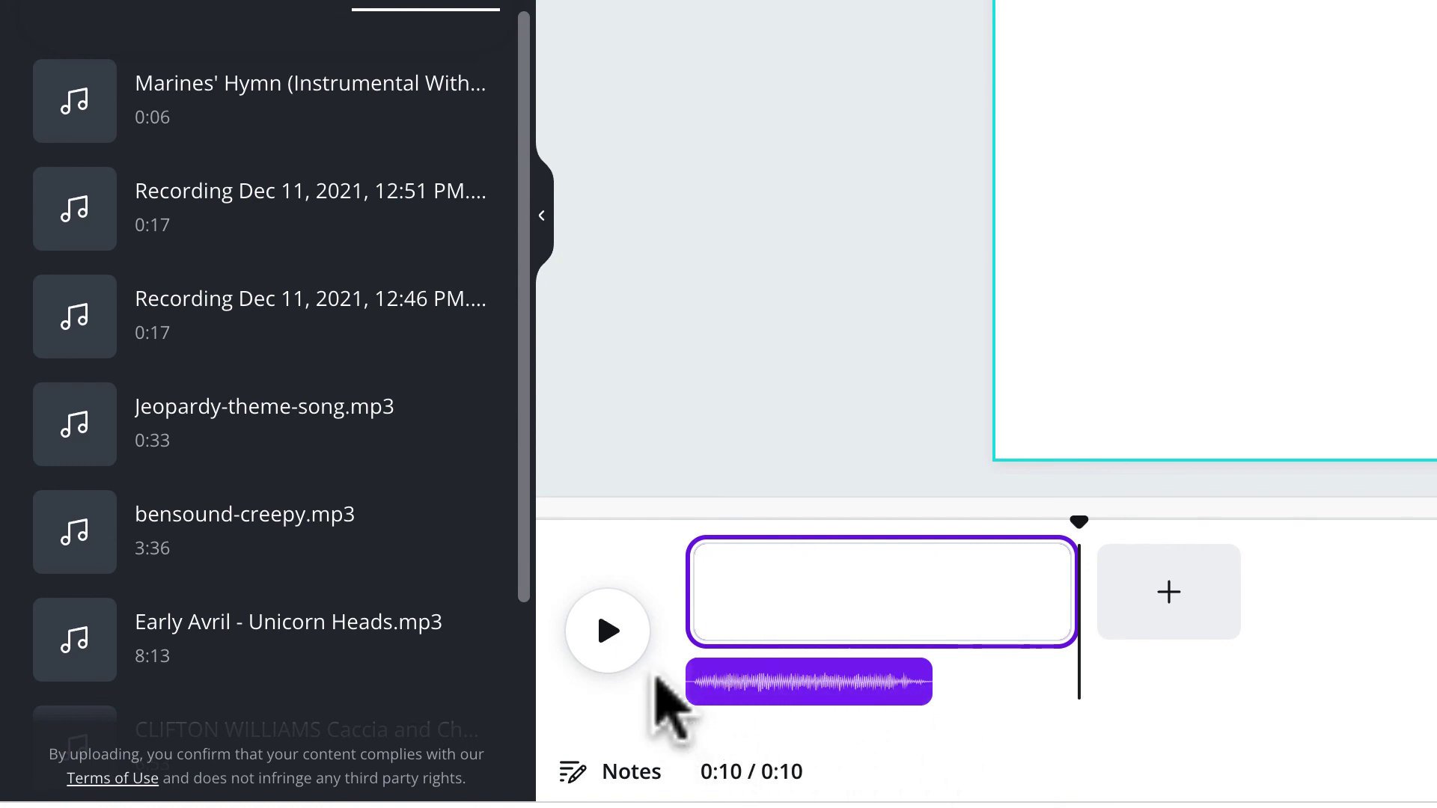
left_click(608, 631)
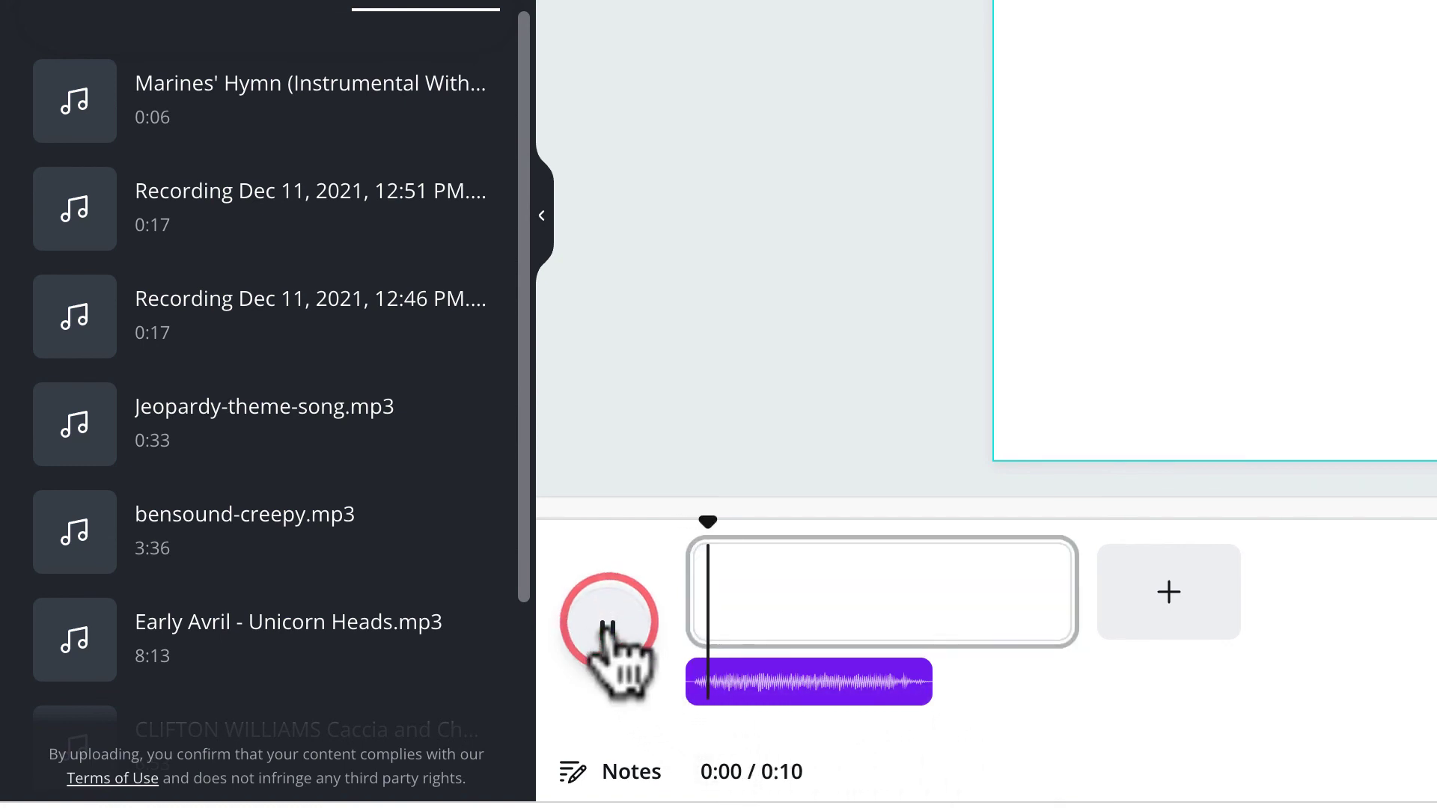
left_click(608, 631)
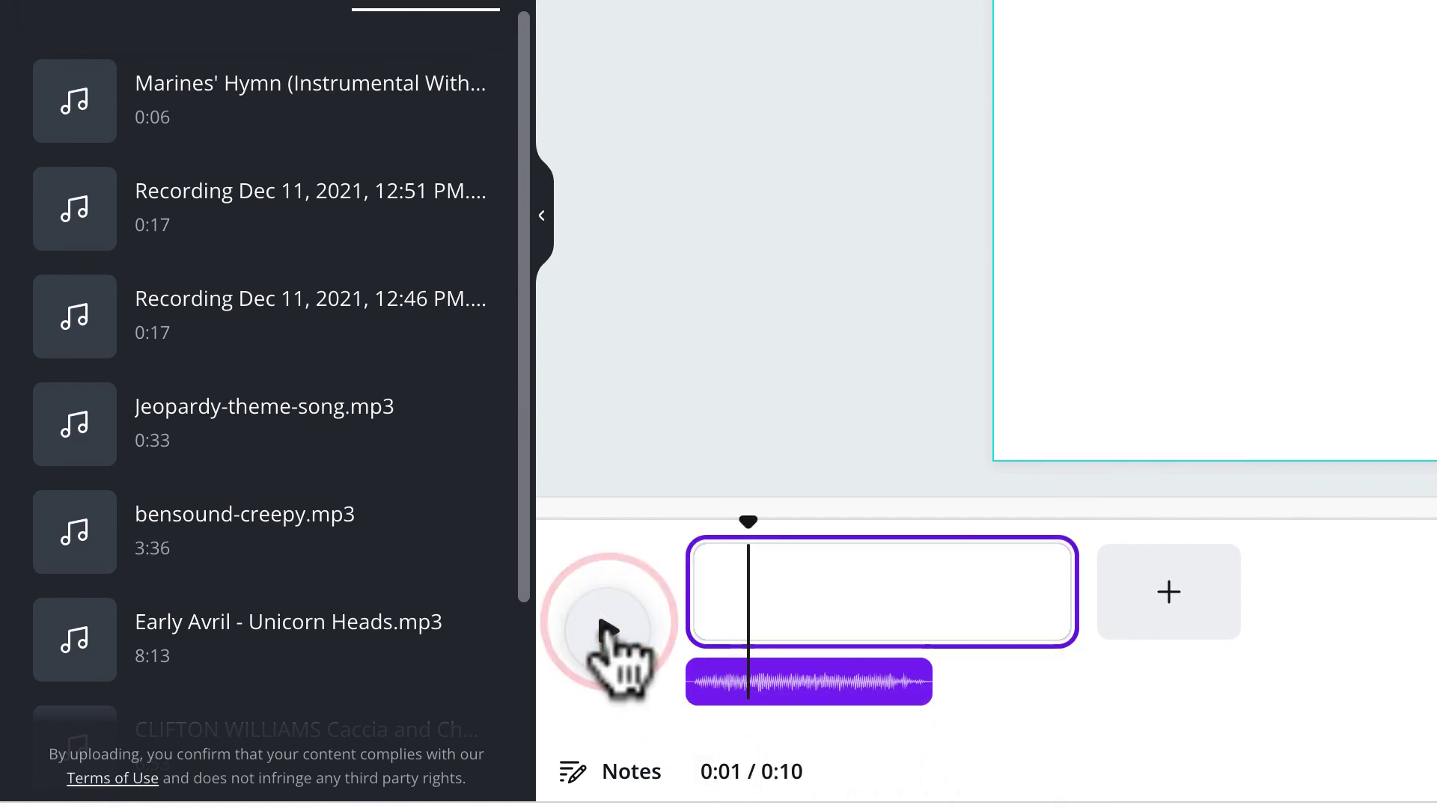